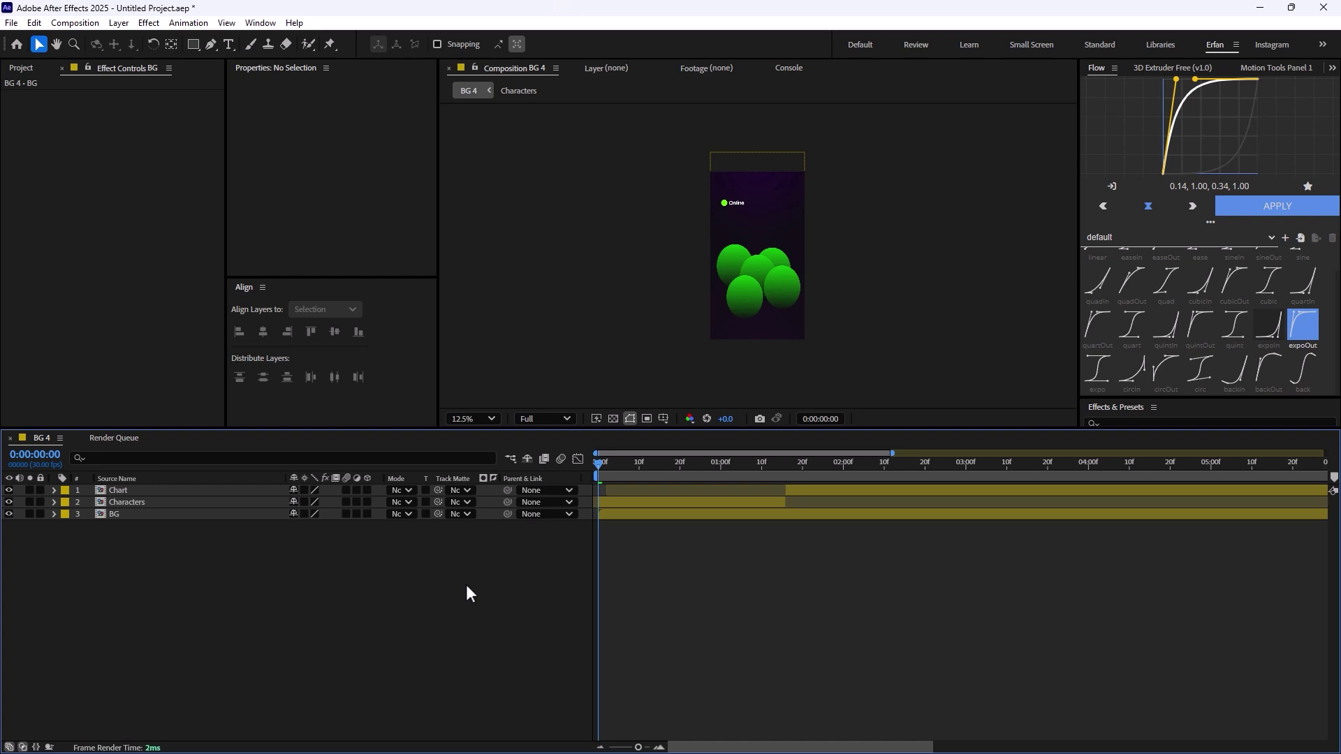
- Open the BG composition and turn off solo for the studio background image and the Dark Gray Solid 1 layer
double_click(151, 514)
left_click(159, 538)
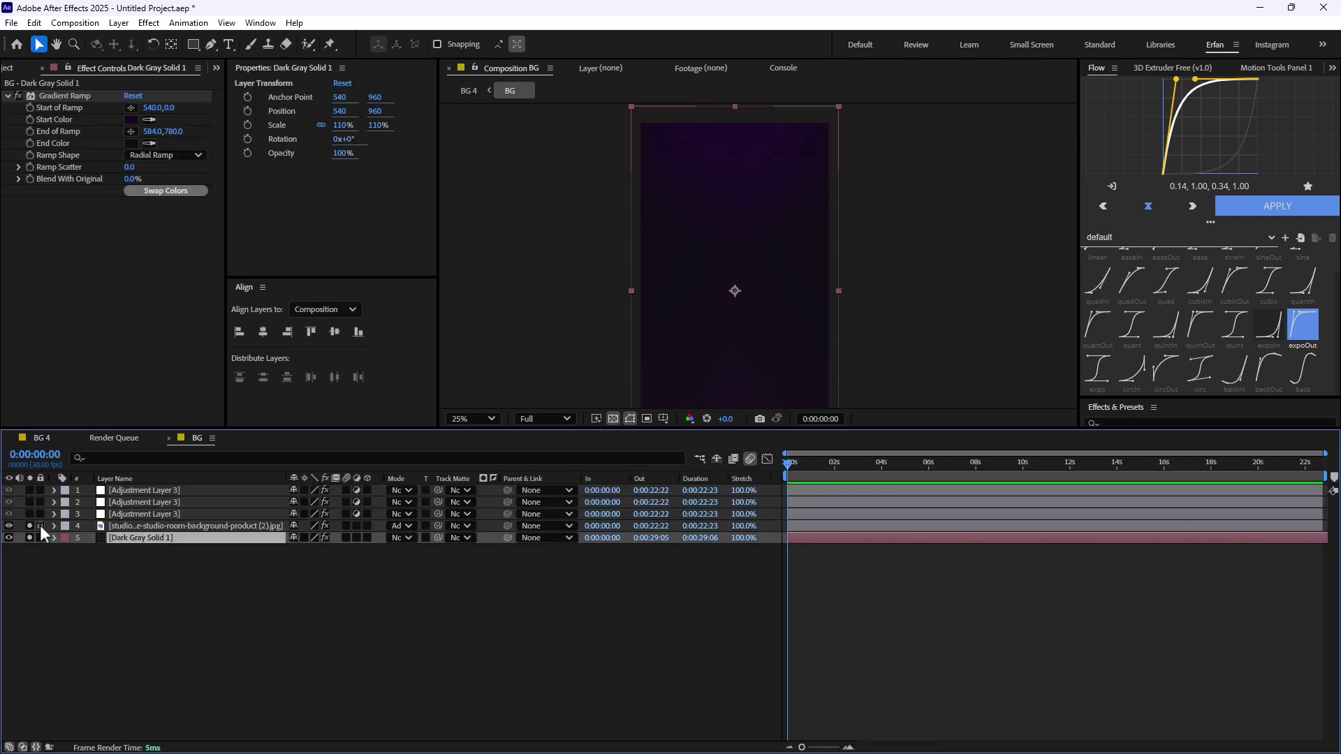
left_click(29, 526)
left_click(30, 537)
- Inspect the effects on each of the three adjustment layers in BG, then return to the BG 4 composition
left_click(171, 514)
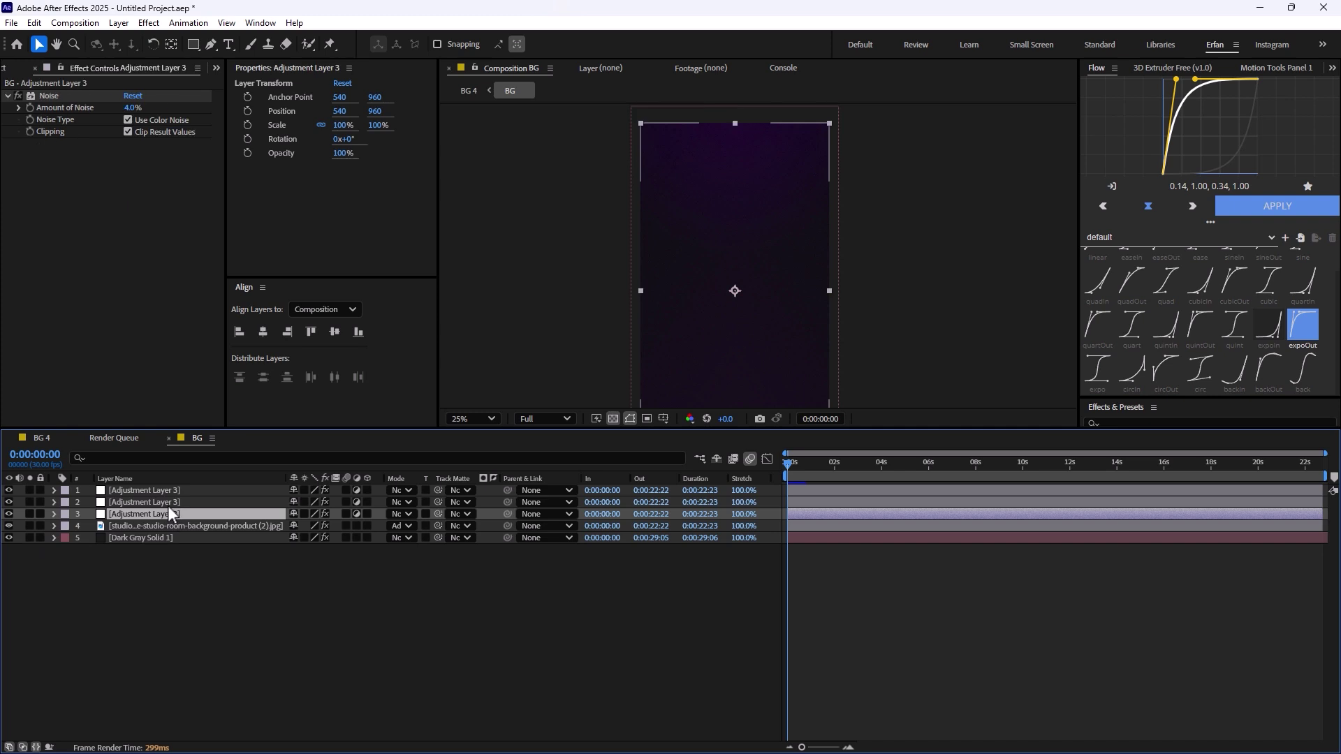
left_click(167, 504)
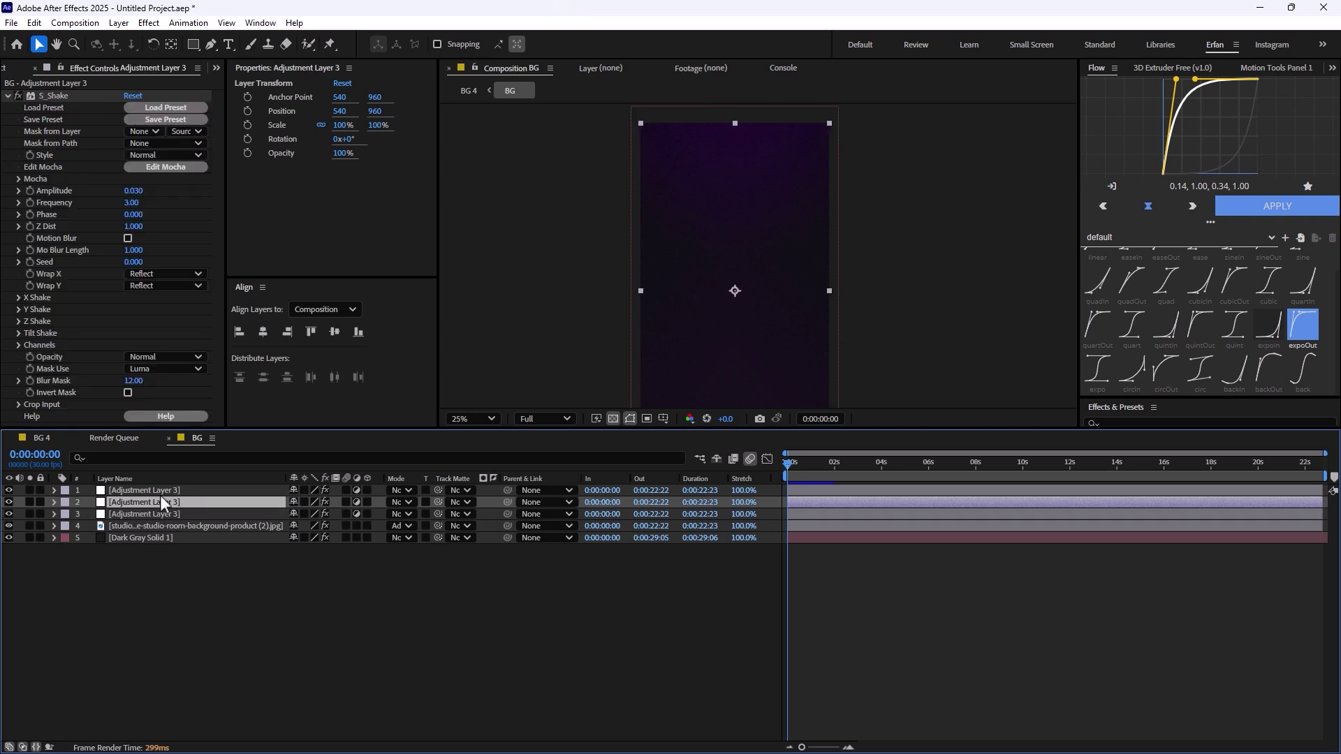
left_click(160, 493)
left_click(56, 440)
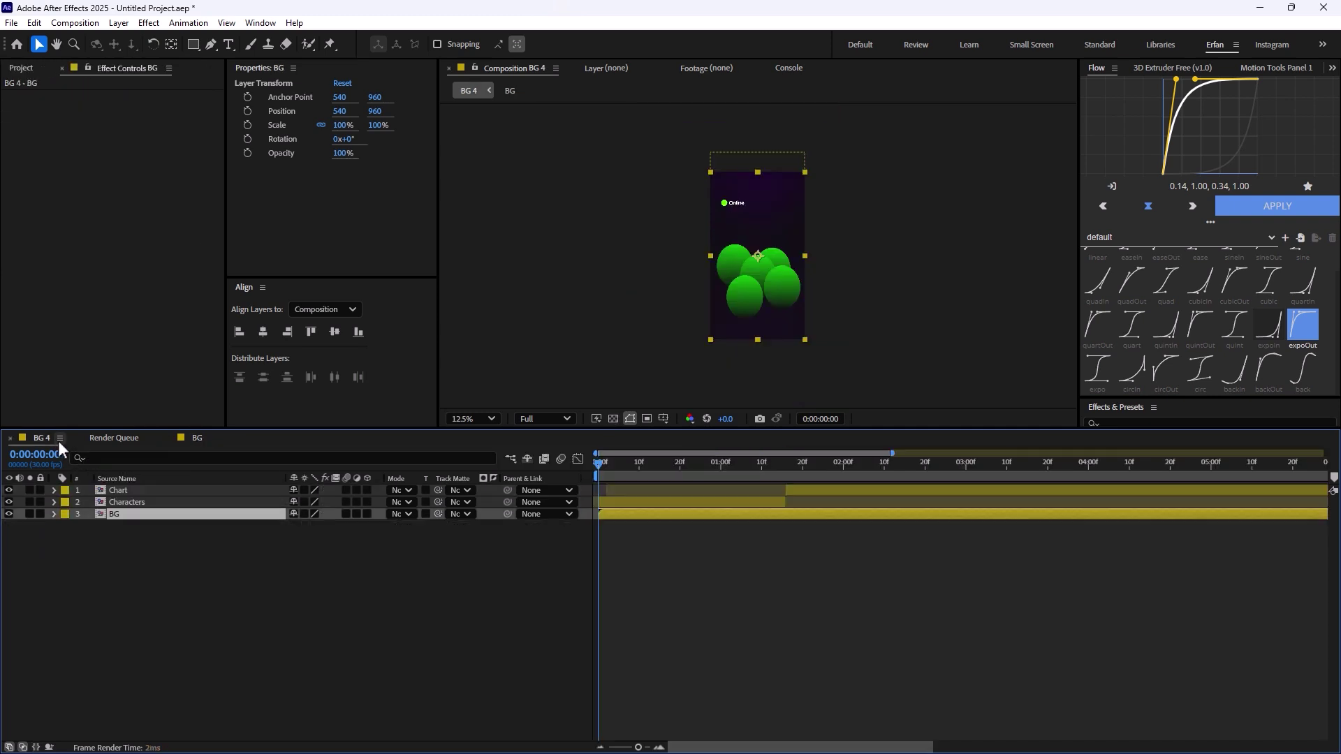
- Open the Characters and Chart compositions in turn, preview their animations, and return to BG 4
double_click(129, 501)
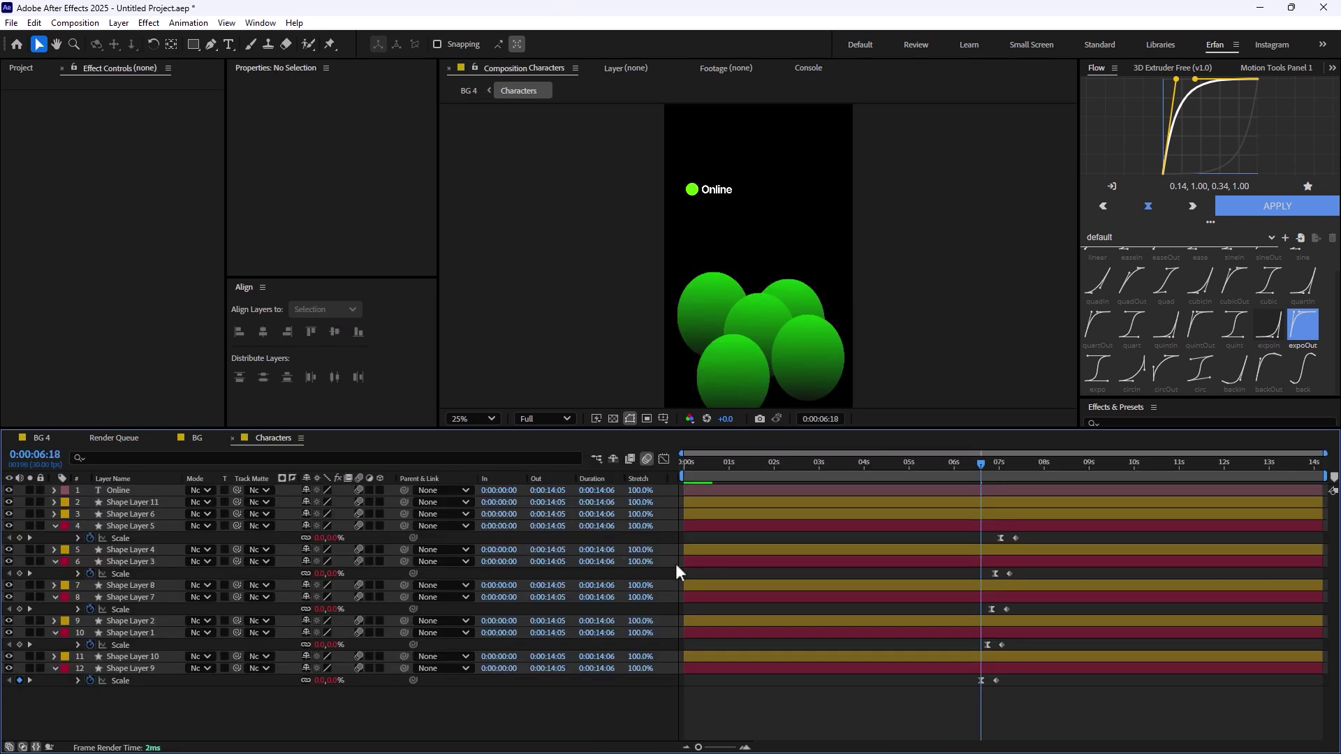
left_click(948, 474)
left_click(897, 481)
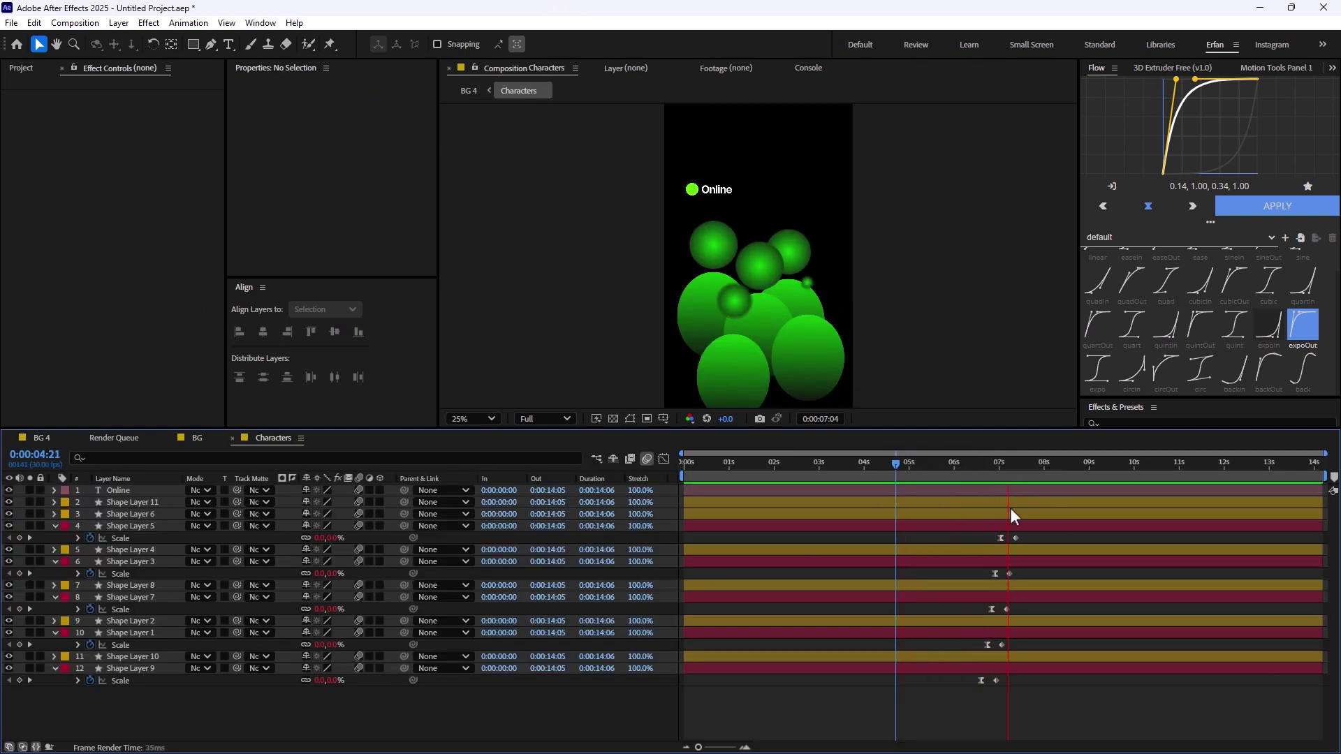
left_click(52, 437)
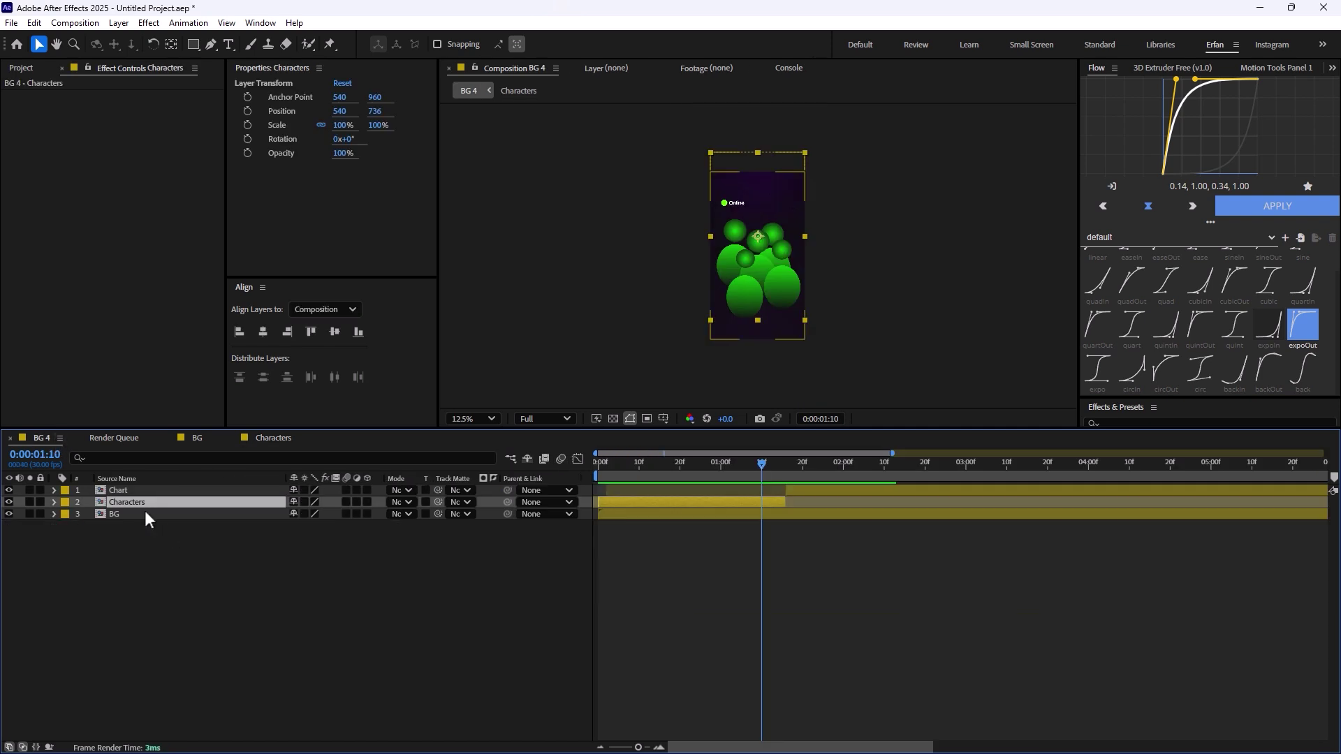
left_click(135, 491)
double_click(135, 492)
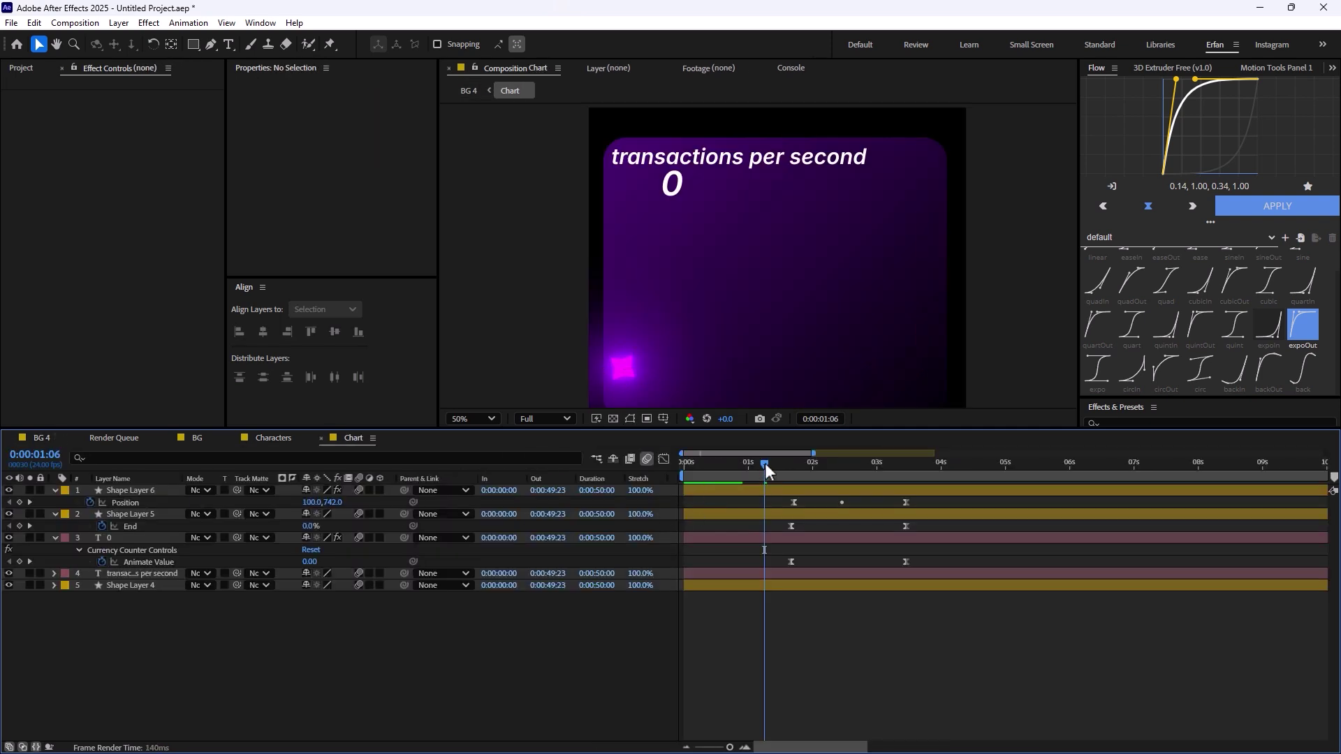
key("space")
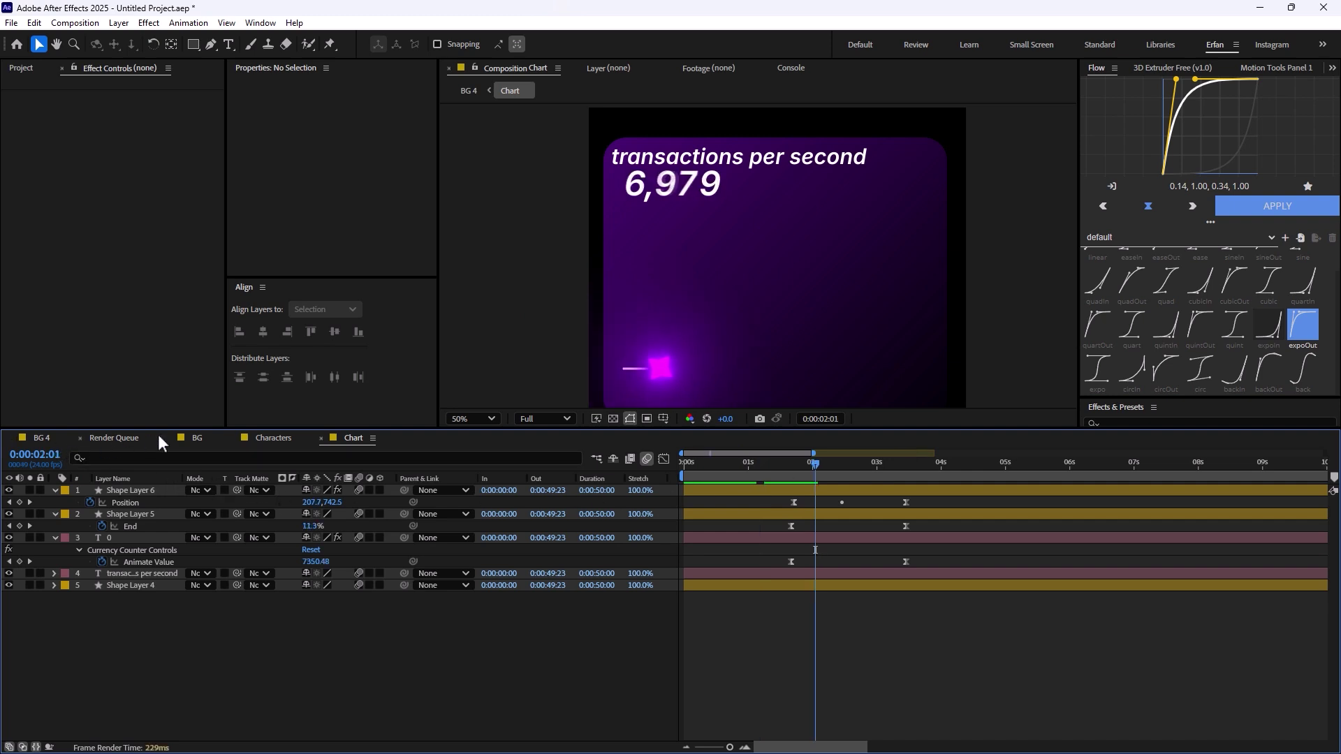
left_click(42, 437)
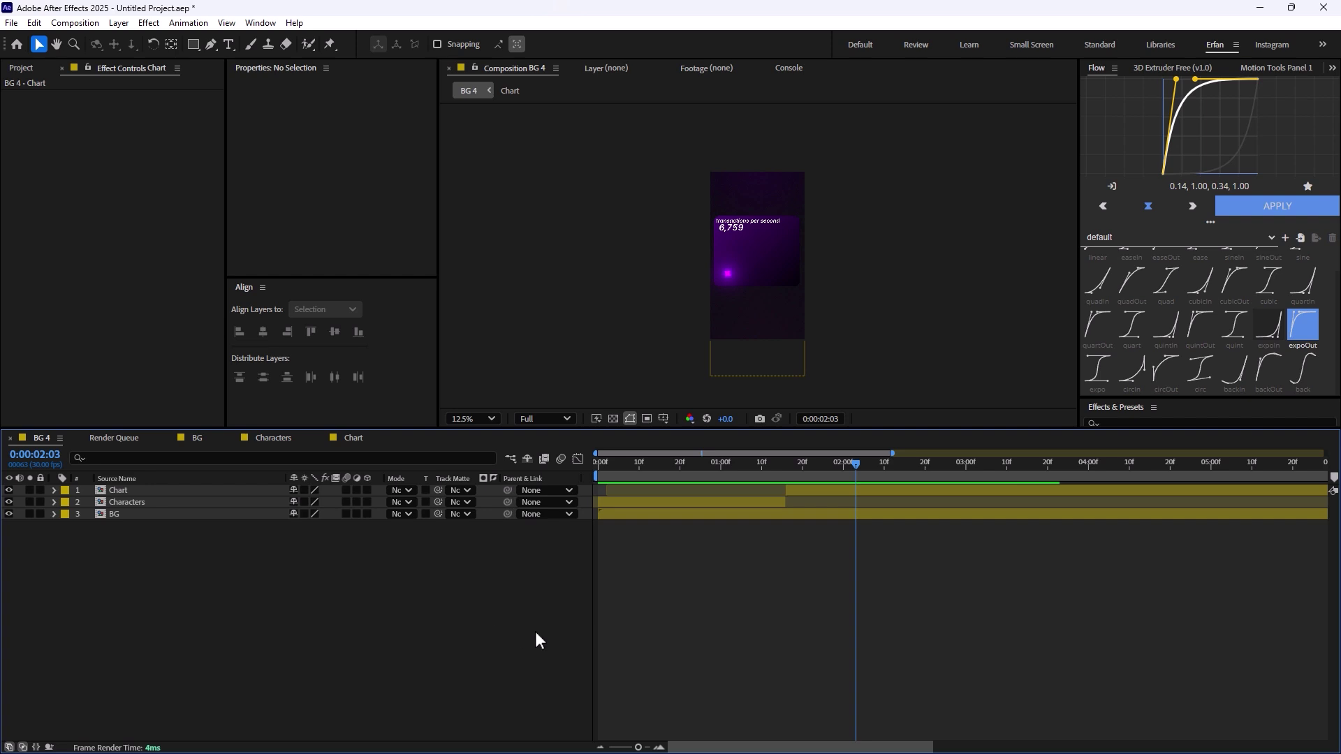
- Hide the BG layer in the BG 4 composition and scrub through the Characters section
left_click_drag(859, 482, 724, 509)
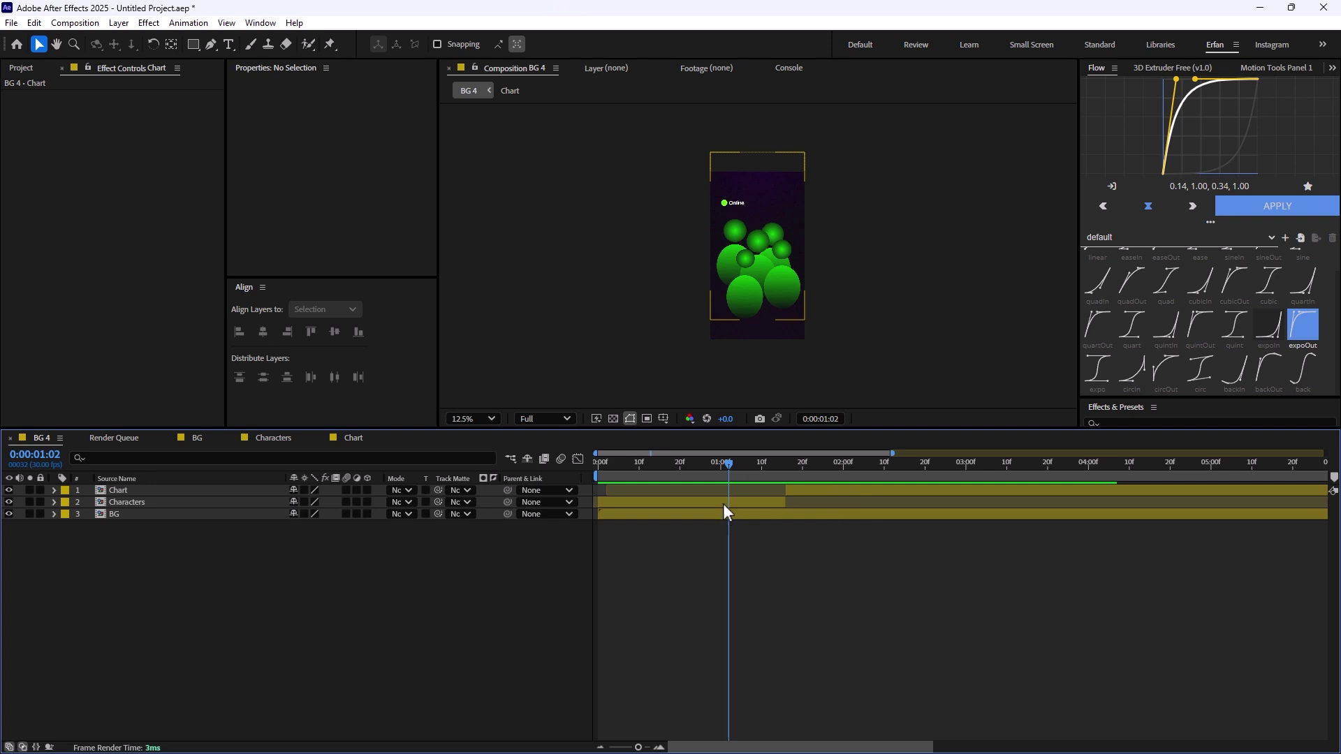
left_click(8, 514)
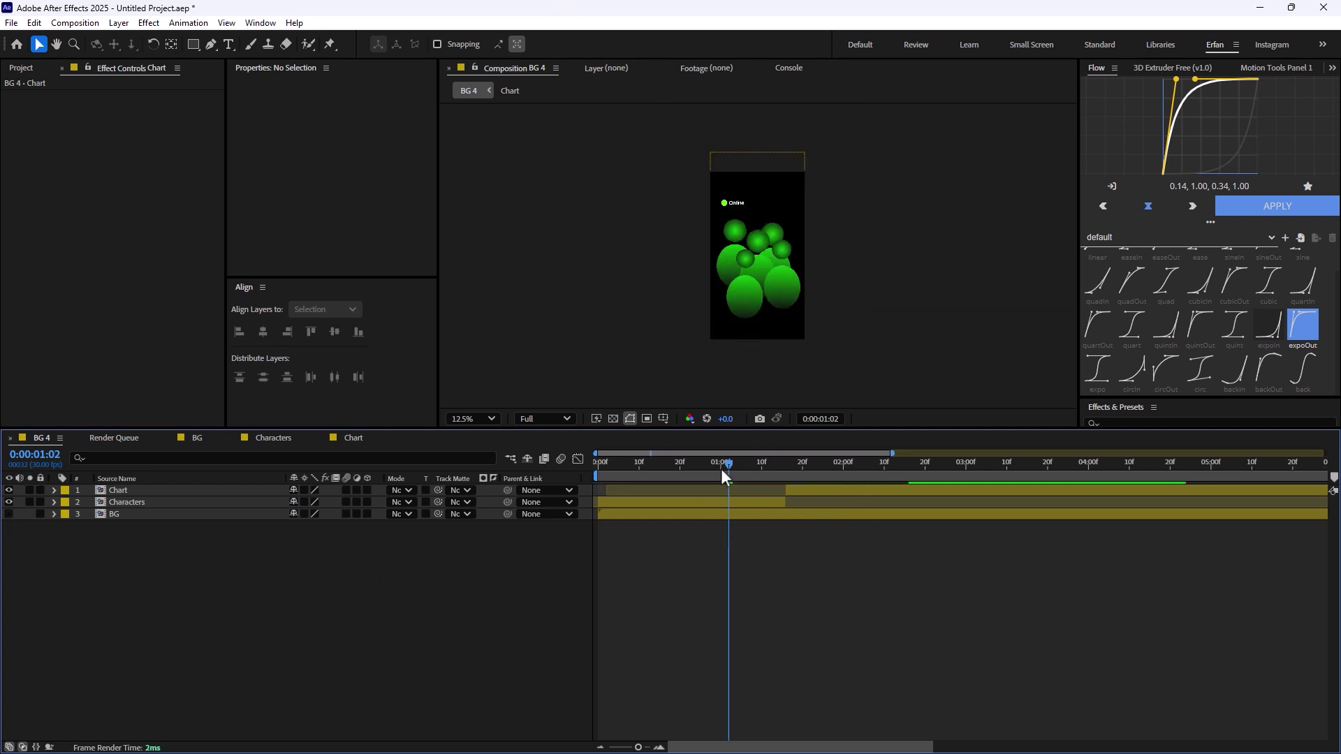
left_click_drag(726, 462, 737, 501)
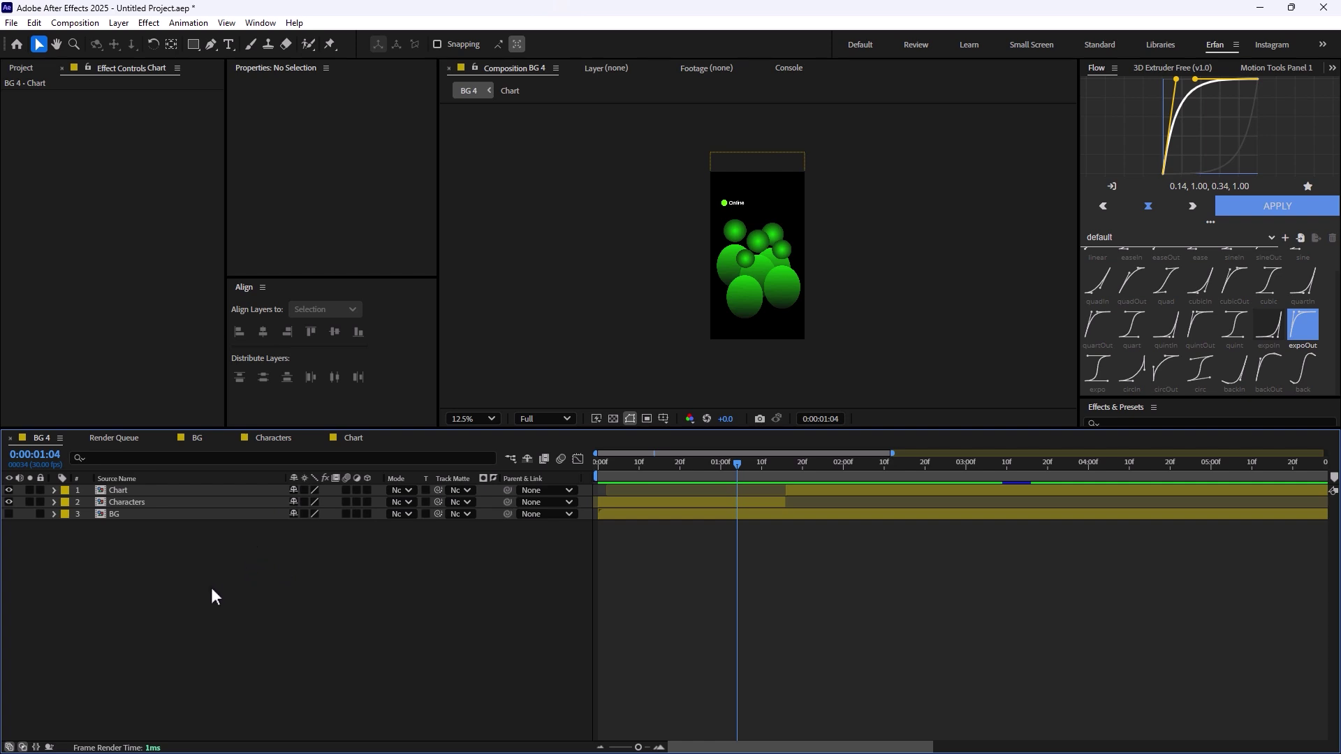
- Add a new adjustment layer between the Chart and Characters layers and name it SC_Controller
right_click(310, 587)
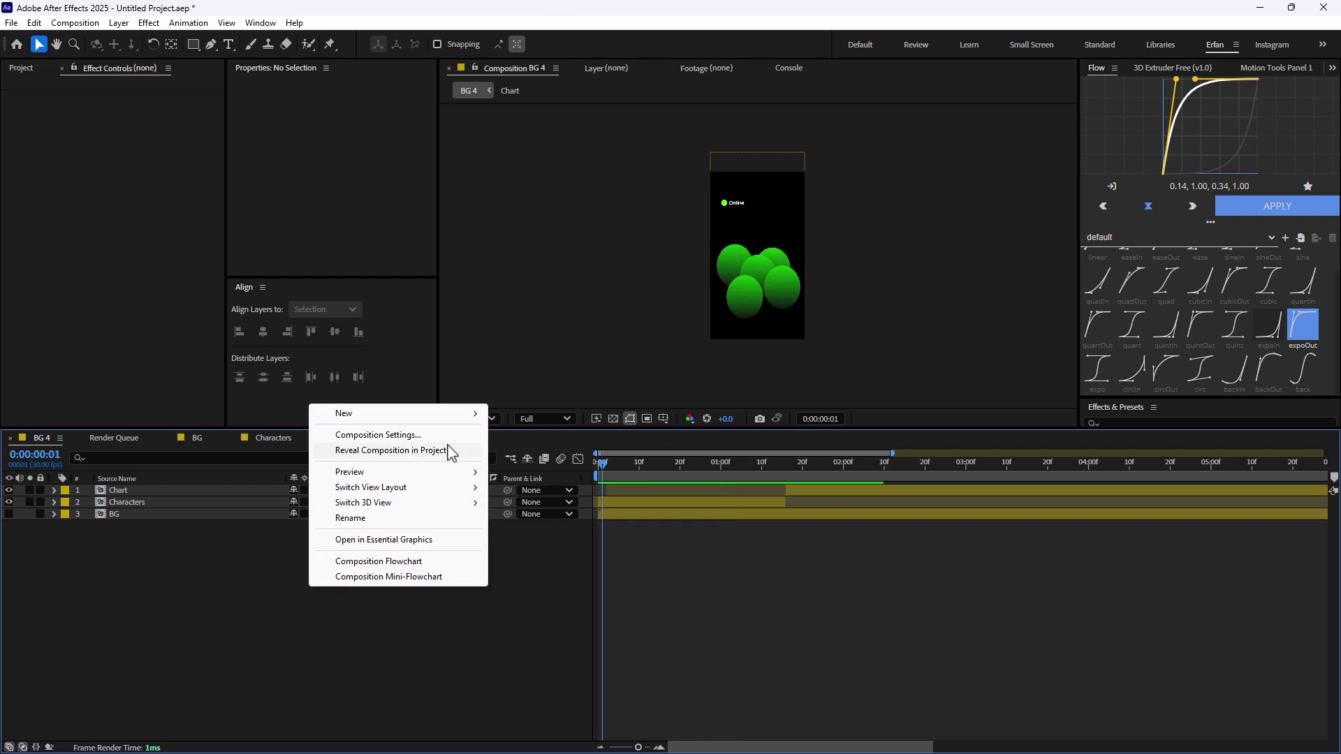
mouse_move(473, 420)
left_click(544, 528)
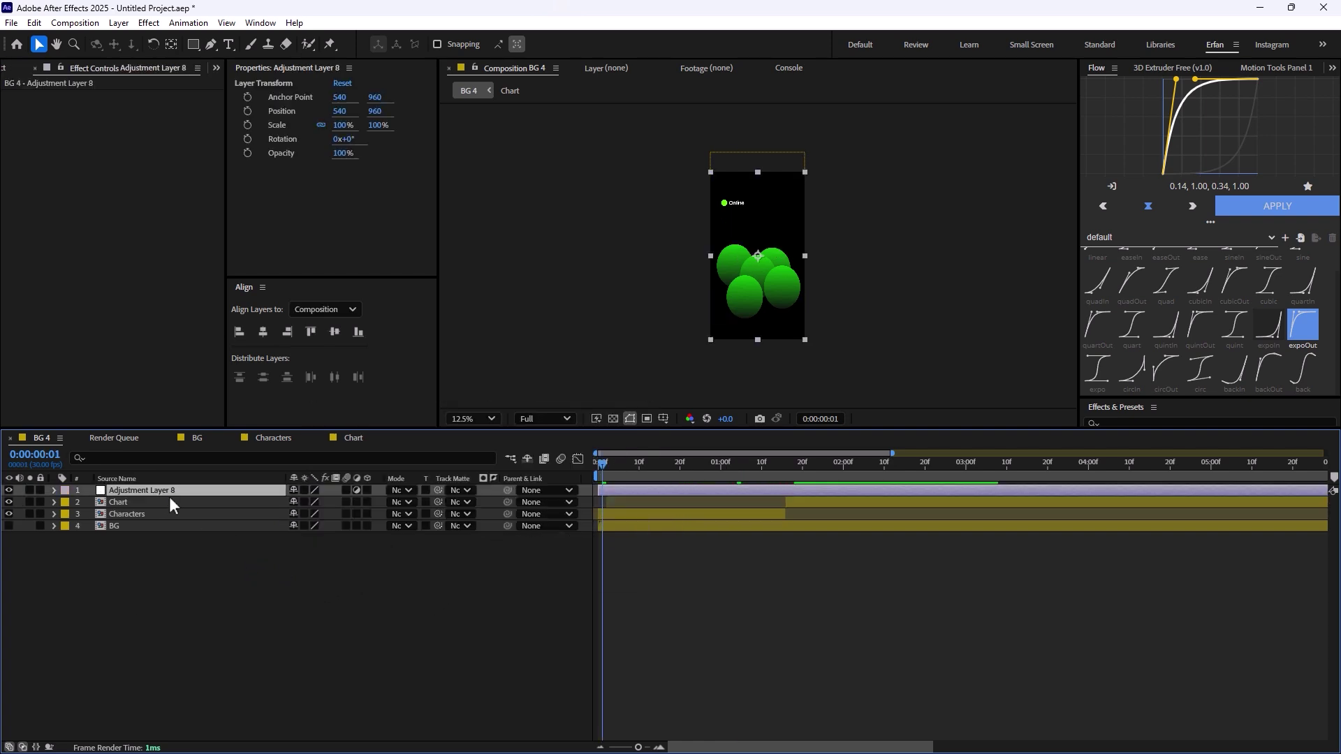
left_click_drag(169, 497, 173, 507)
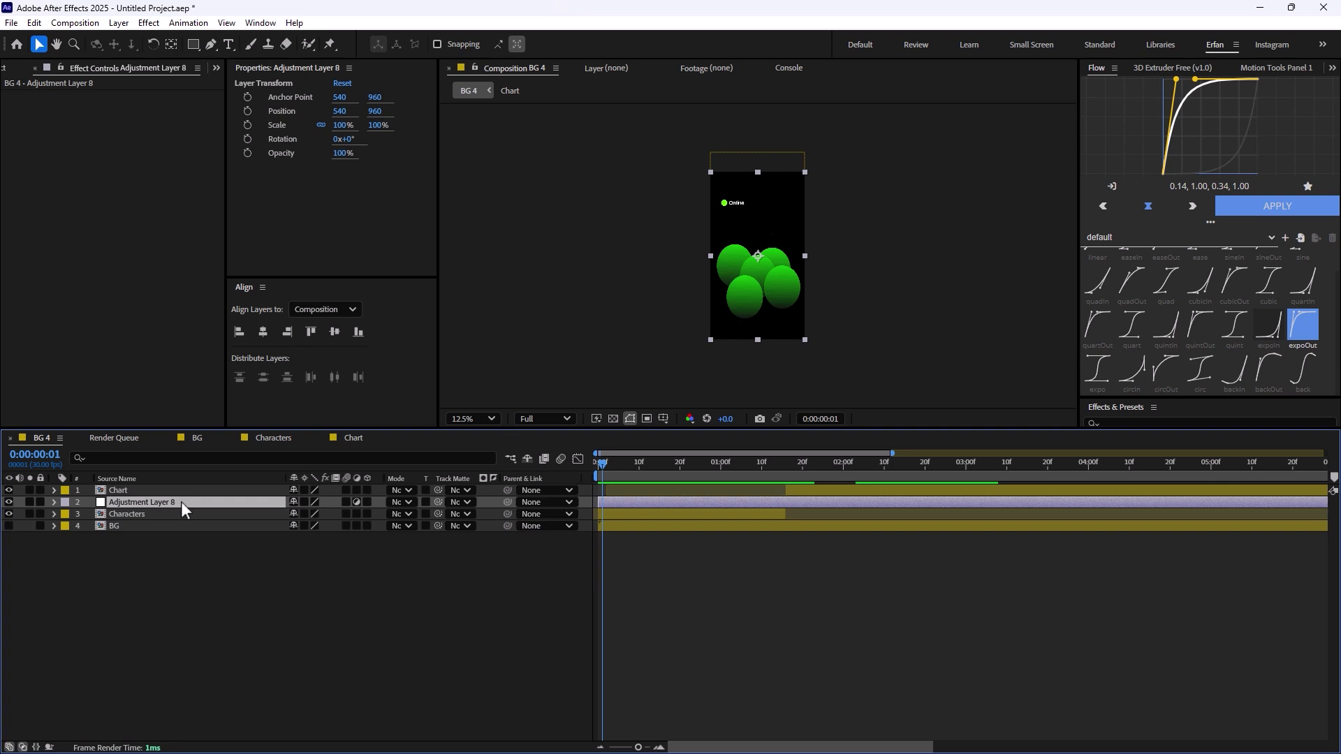
key("Return")
type("SC_C")
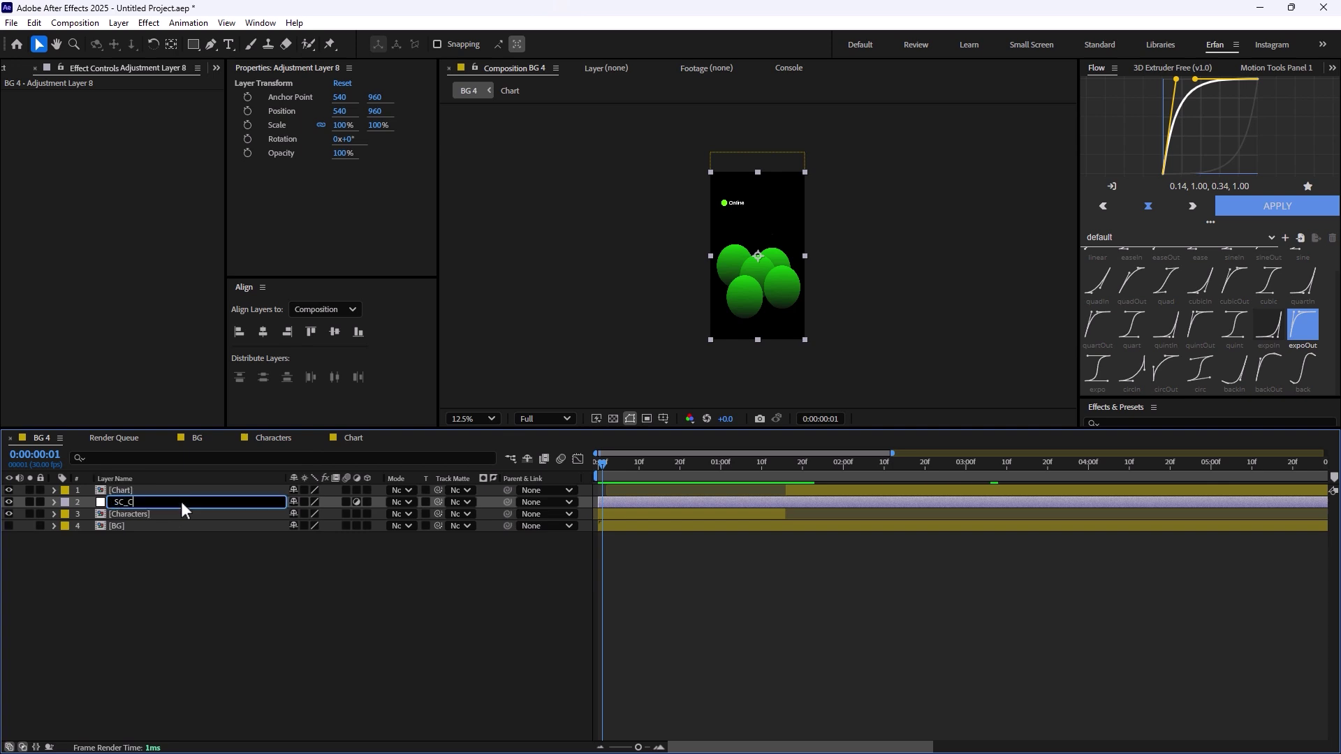
type("ontroller")
key("Return")
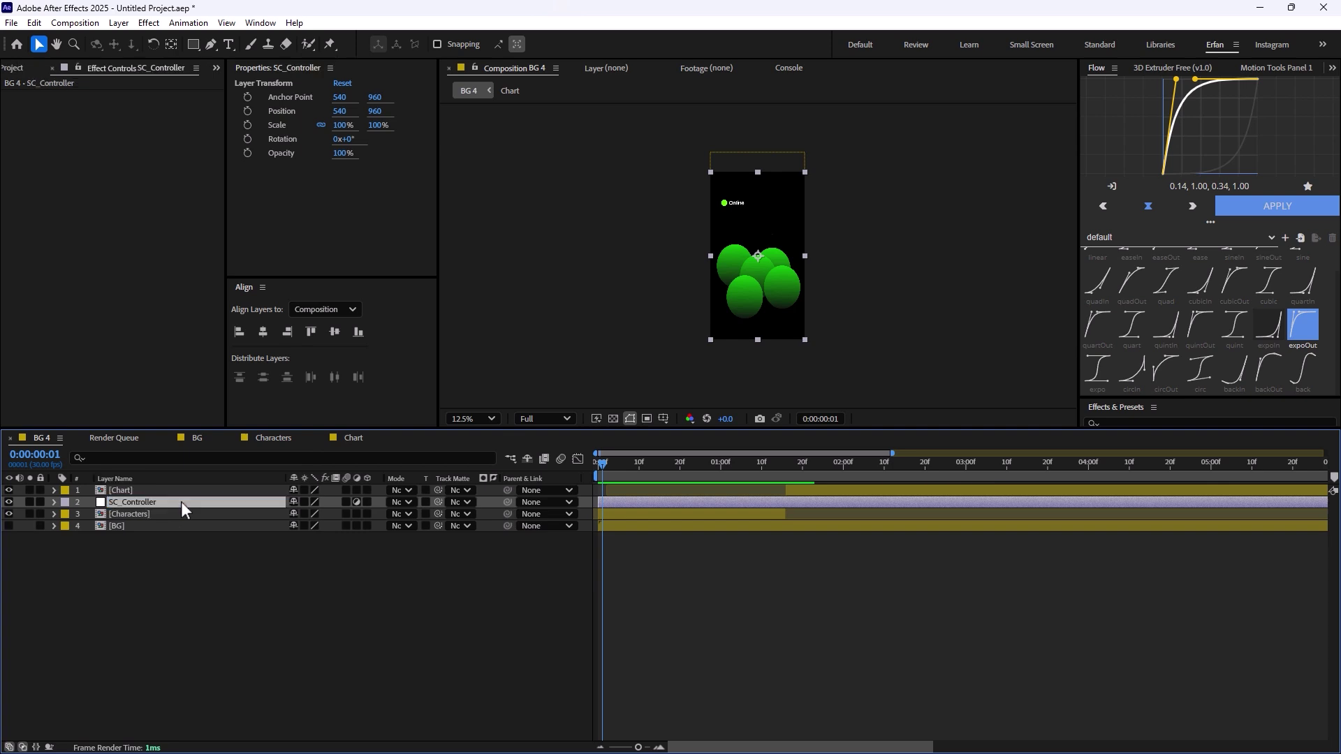
- Trim the end of the SC_Controller layer at 0:00:01:15 to match the end of the Characters layer
left_click_drag(603, 463, 786, 544)
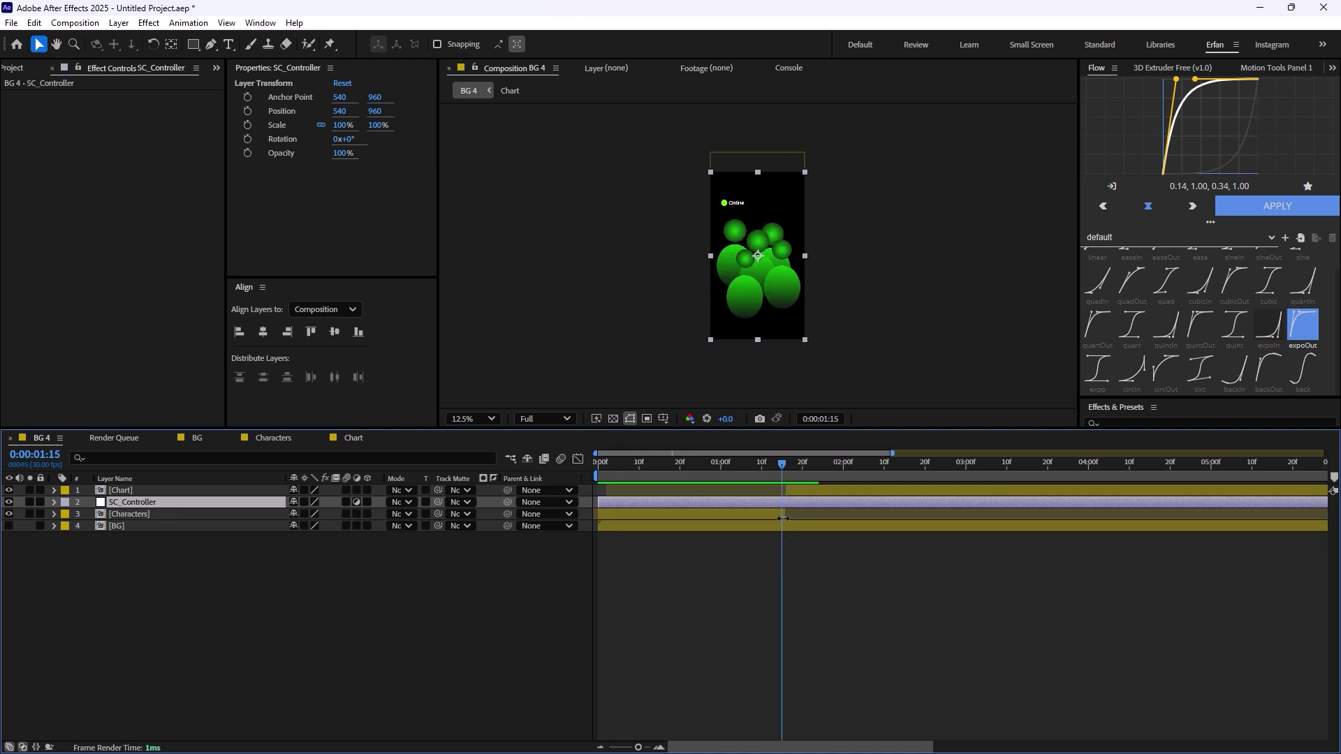
key("Page_Up")
key("alt+bracketright")
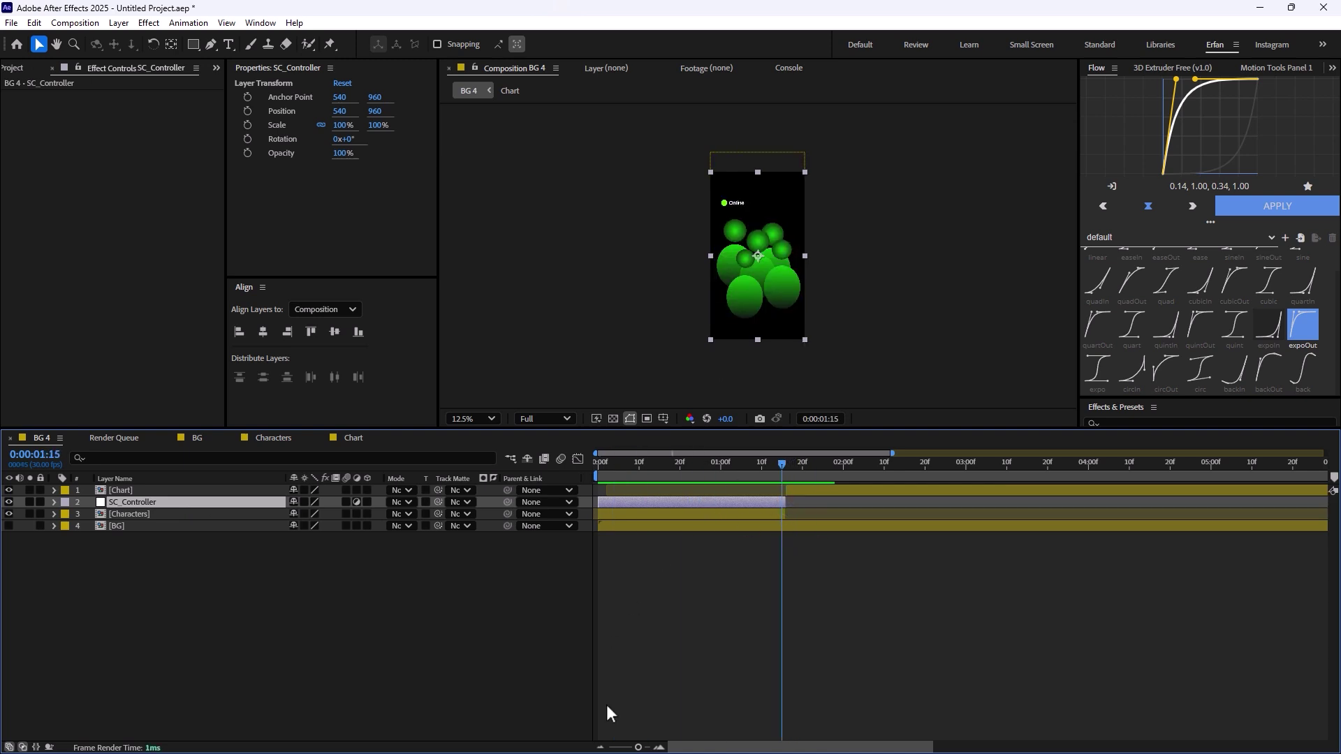
left_click_drag(638, 746, 626, 748)
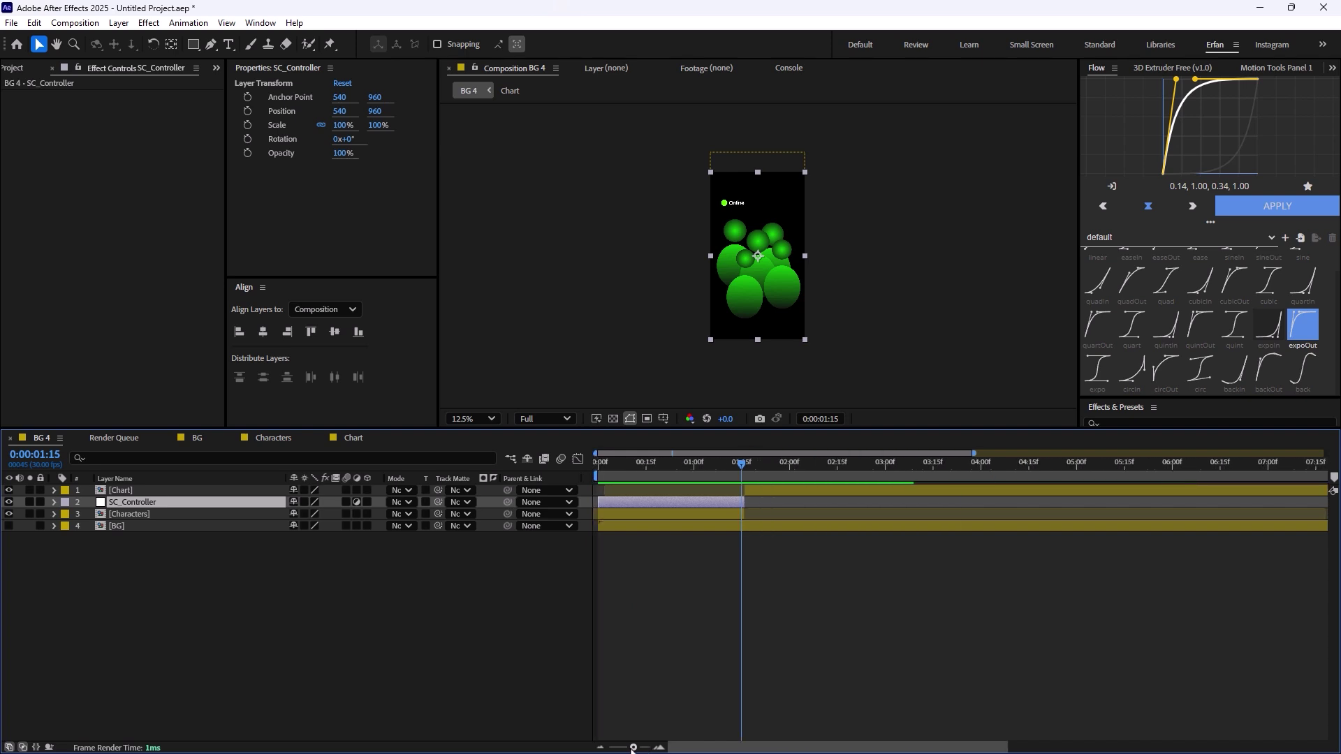
- Apply the Transform effect to the SC_Controller layer
left_click(198, 568)
left_click(153, 500)
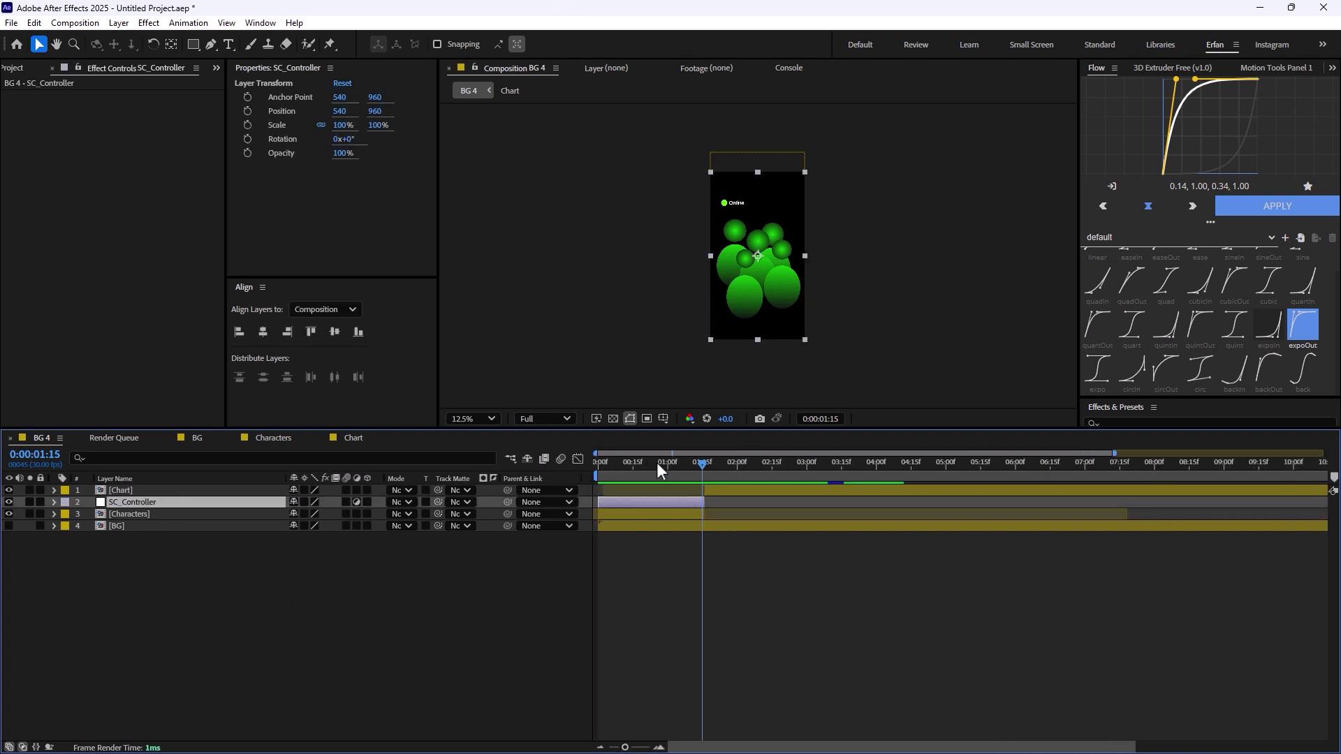
left_click_drag(685, 462, 644, 465)
key("ctrl+space")
type("tra")
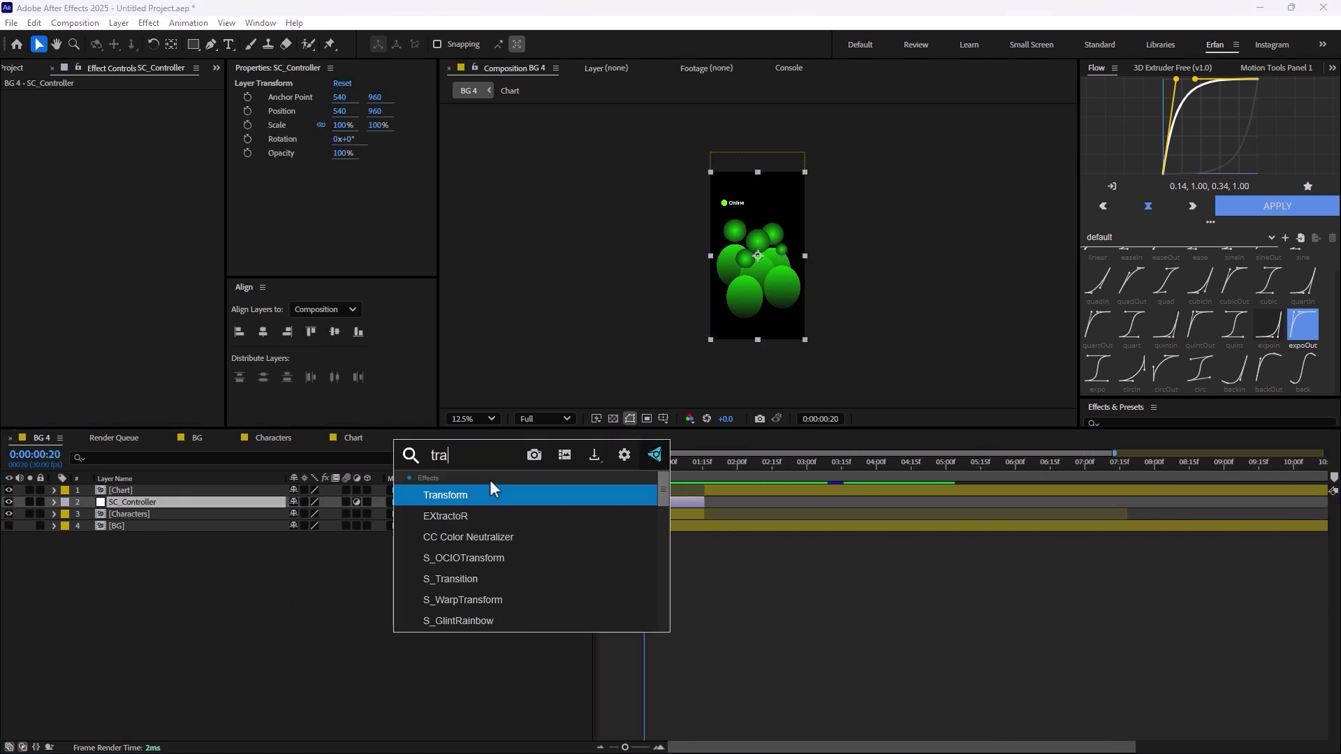
key("Return")
key("period")
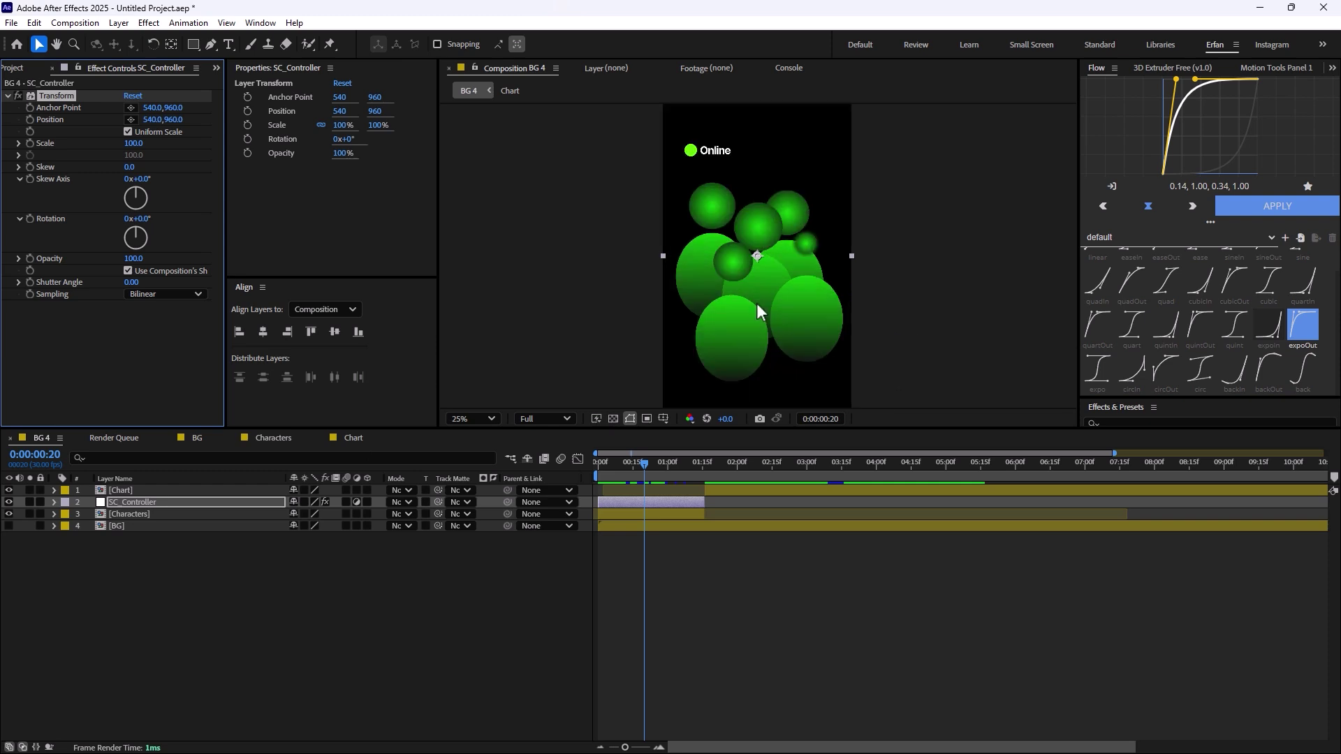
- Set a starting keyframe for the Transform effect's Position at 0:00:01:00 and reveal it in the timeline
left_click_drag(635, 464, 666, 508)
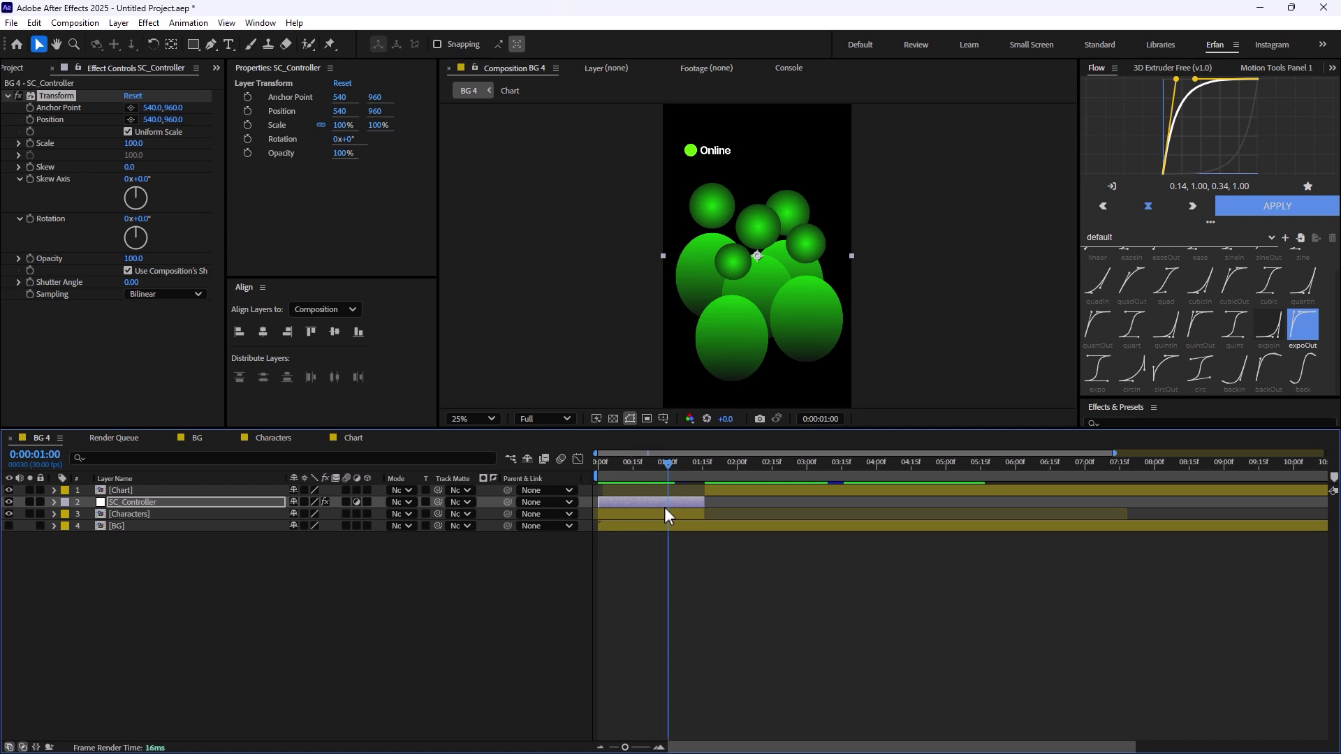
left_click(31, 119)
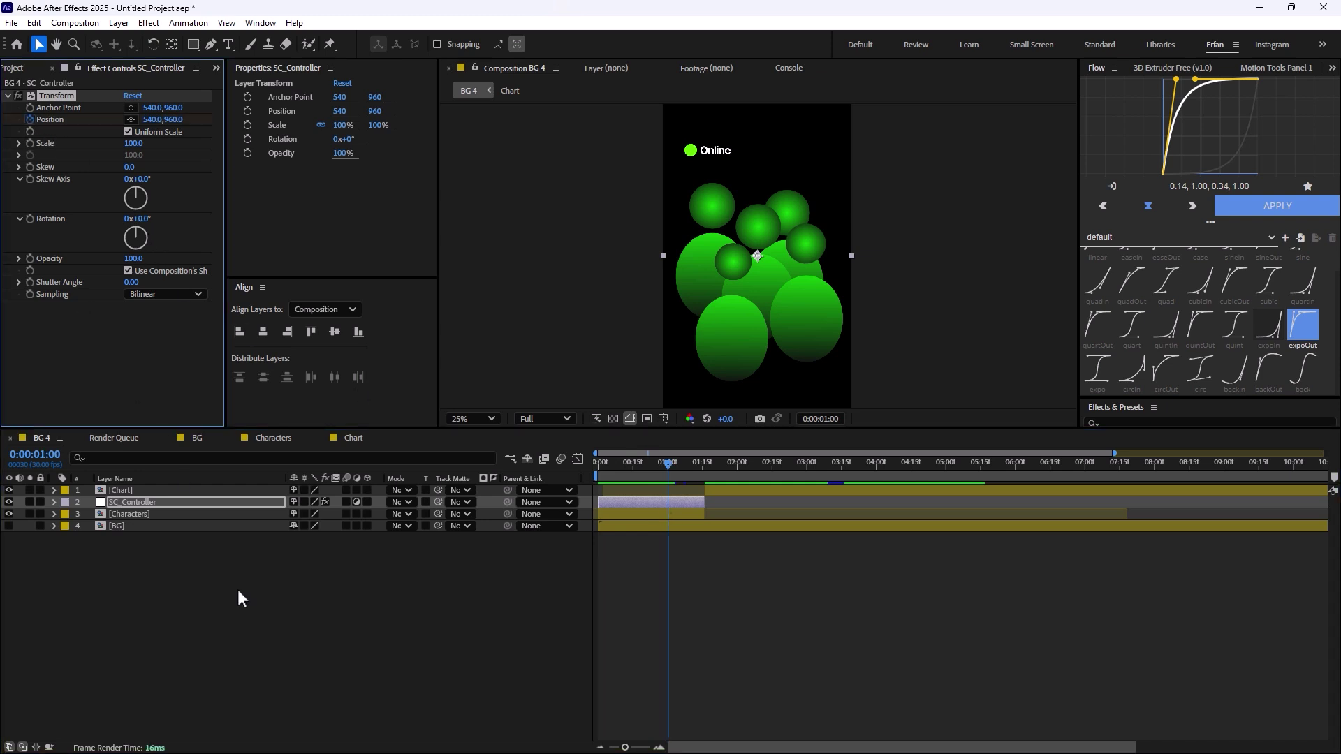
left_click(150, 502)
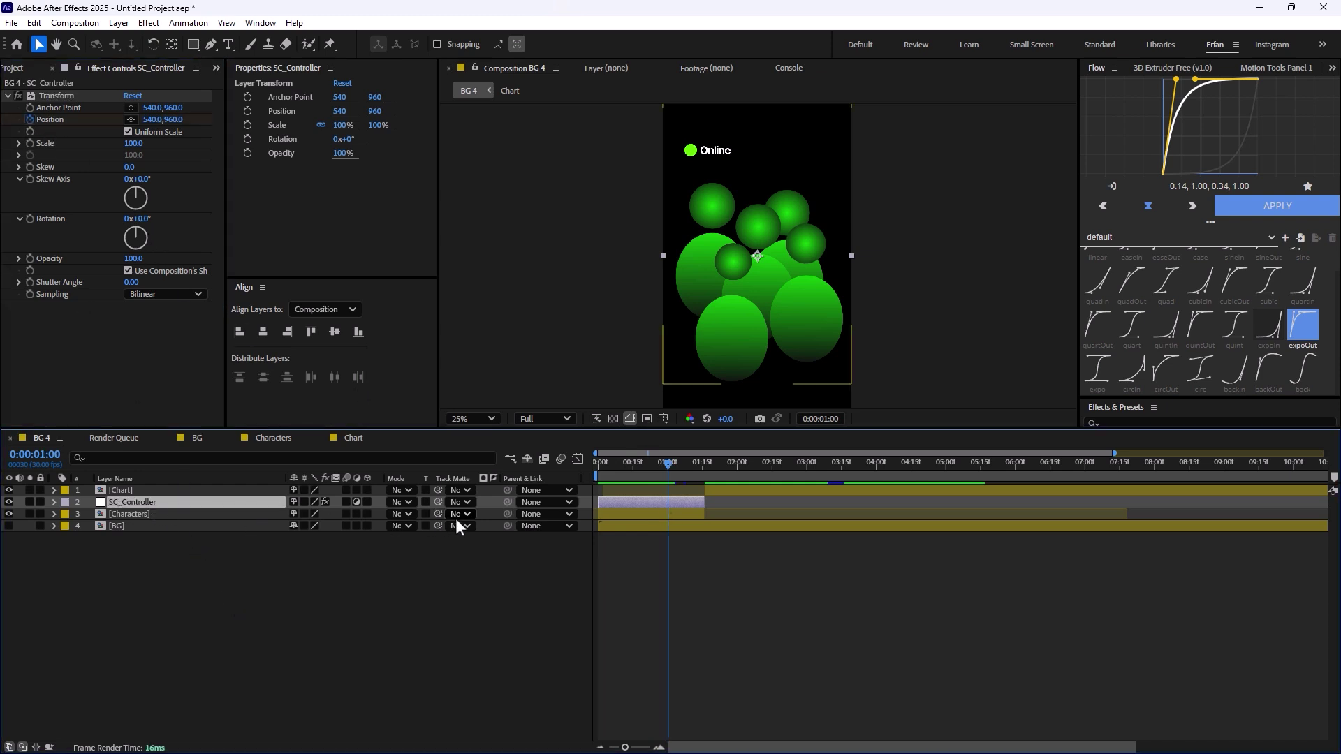
key("u")
- Keyframe SC_Controller's Transform Position to 540, -854 at 0:00:01:11 and preview the upward slide
left_click_drag(667, 465, 695, 479)
left_click_drag(322, 526, 744, 365)
key("comma")
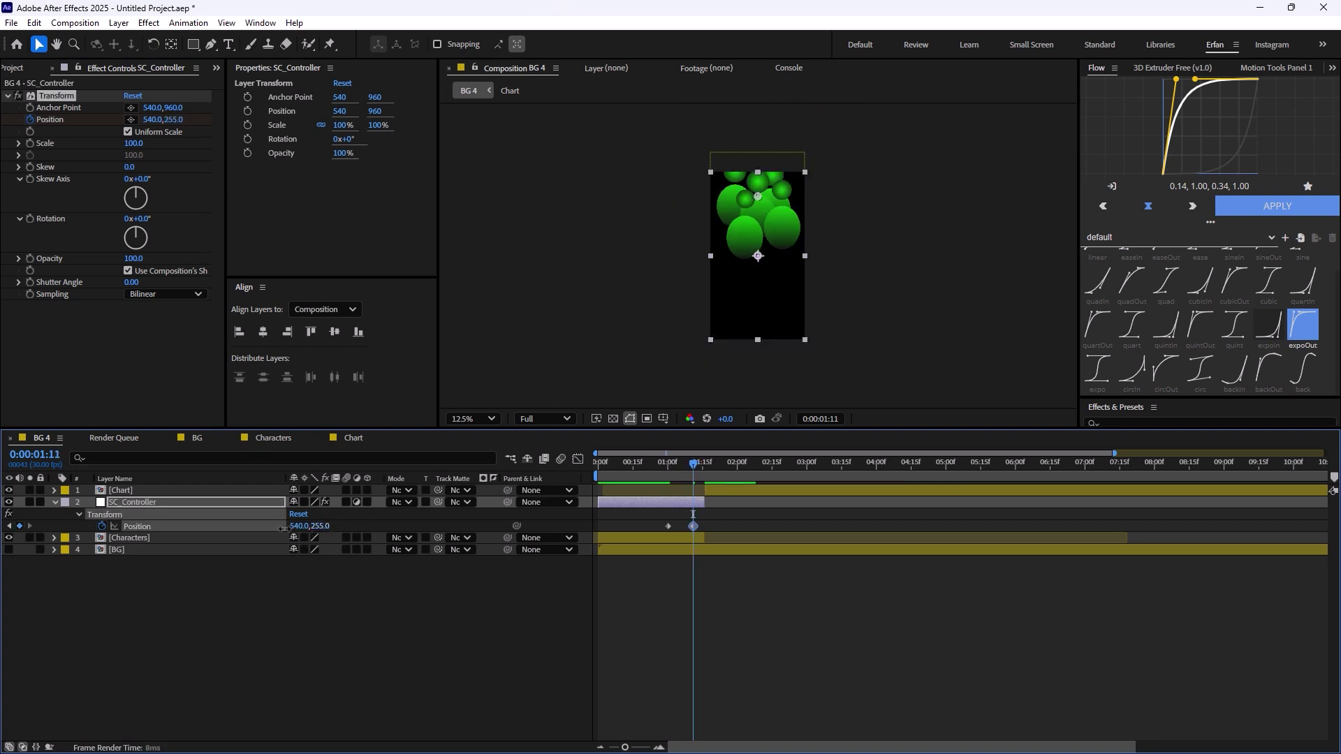
left_click_drag(322, 527, 264, 527)
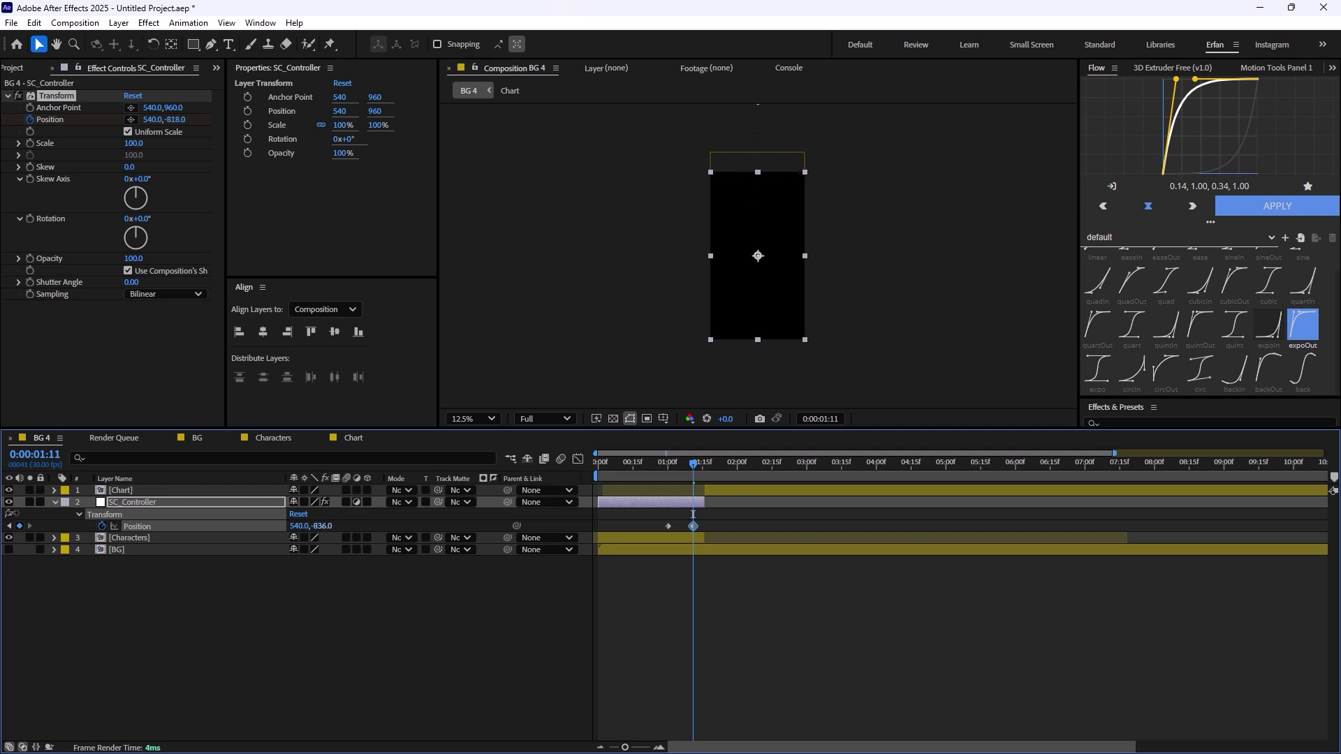
left_click_drag(676, 463, 631, 464)
key("space")
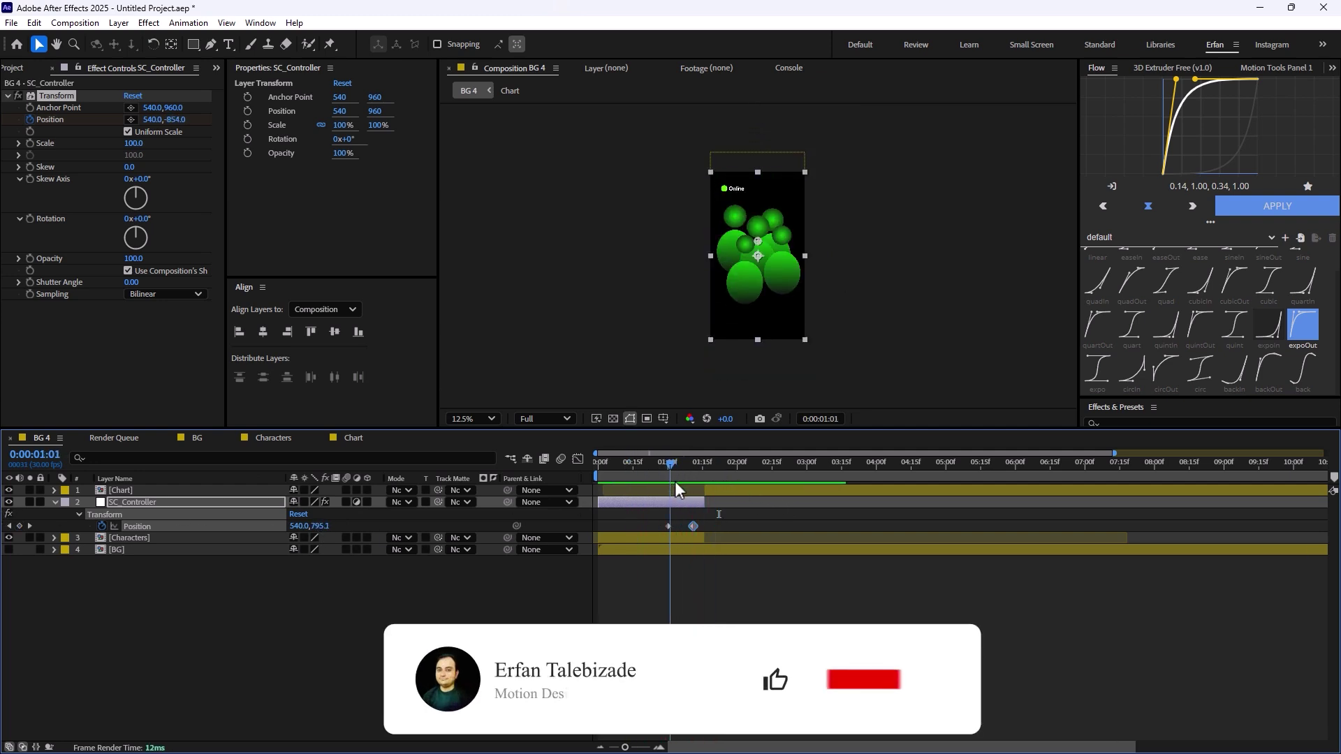
key("space")
- Duplicate SC_Controller, place the copy above the Chart layer, and shift it in time to start where Chart begins
left_click_drag(643, 511, 670, 513)
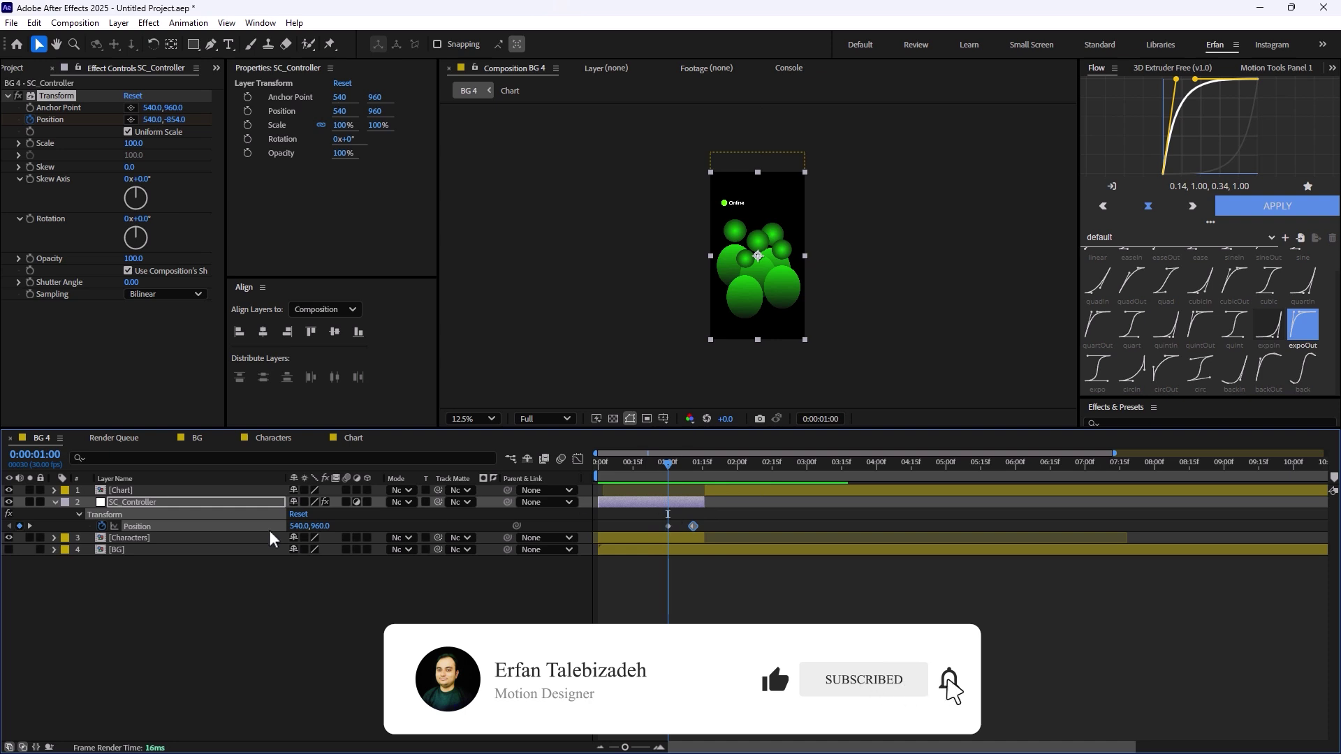
key("ctrl+d")
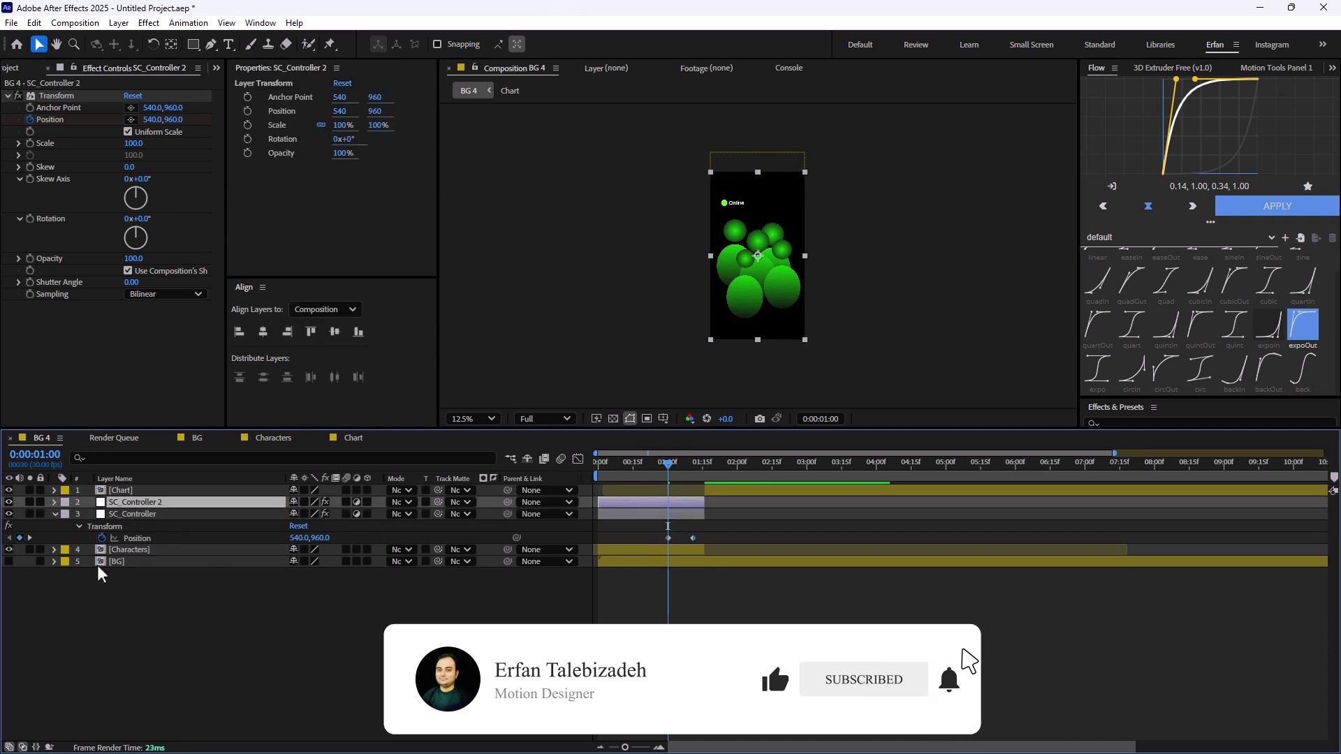
left_click_drag(167, 506, 171, 494)
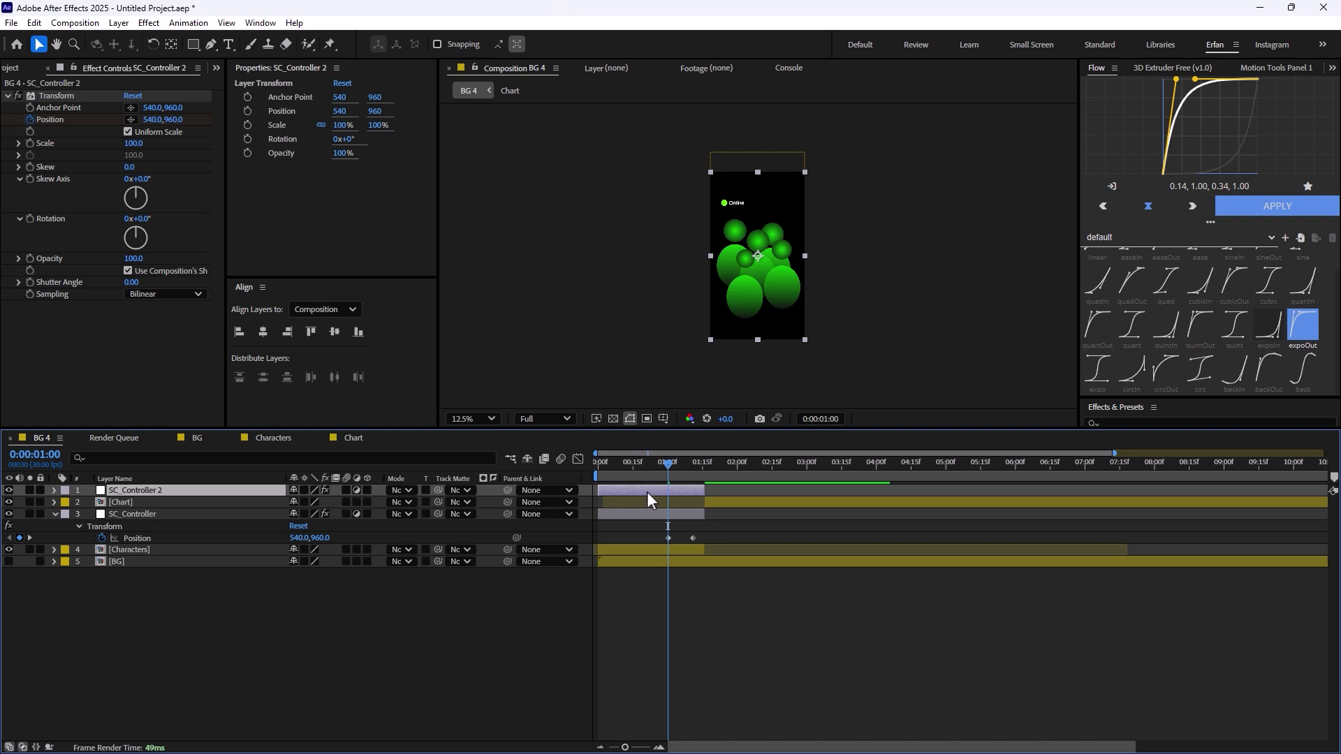
left_click_drag(654, 489, 766, 490)
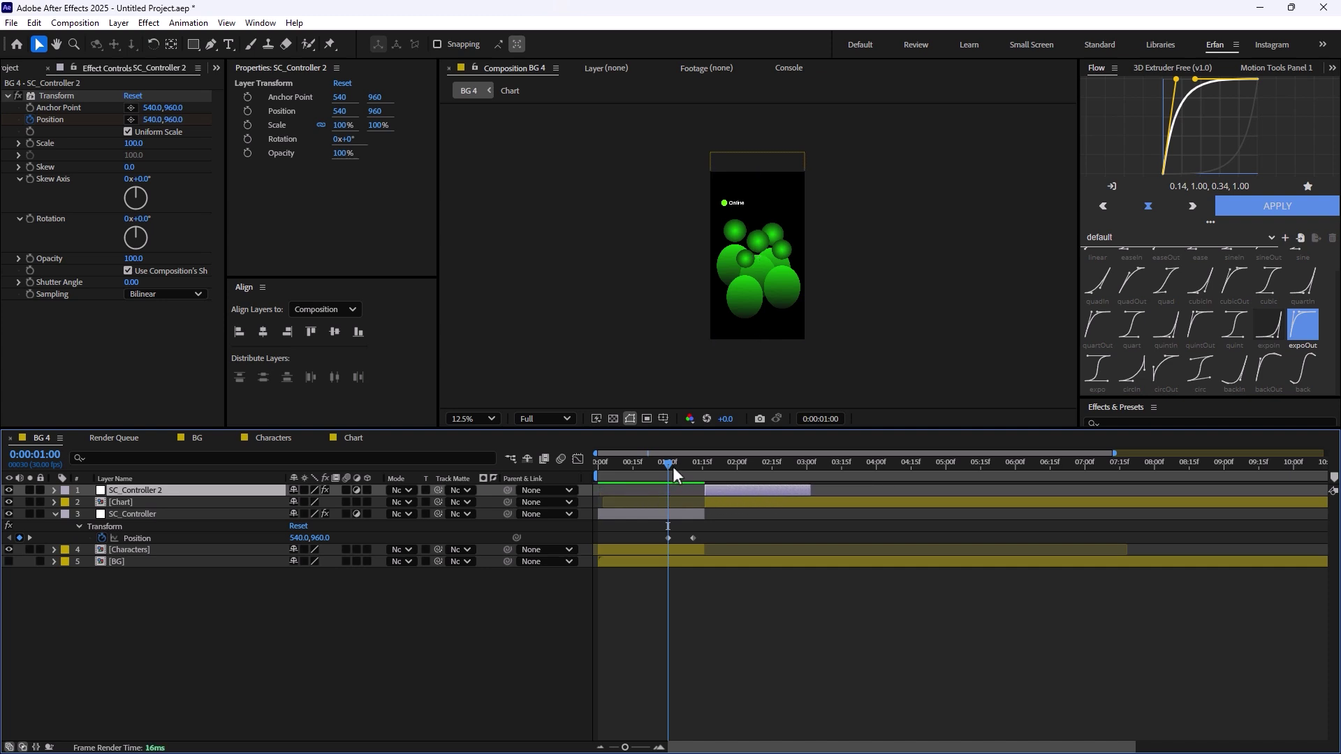
left_click_drag(674, 473, 813, 500)
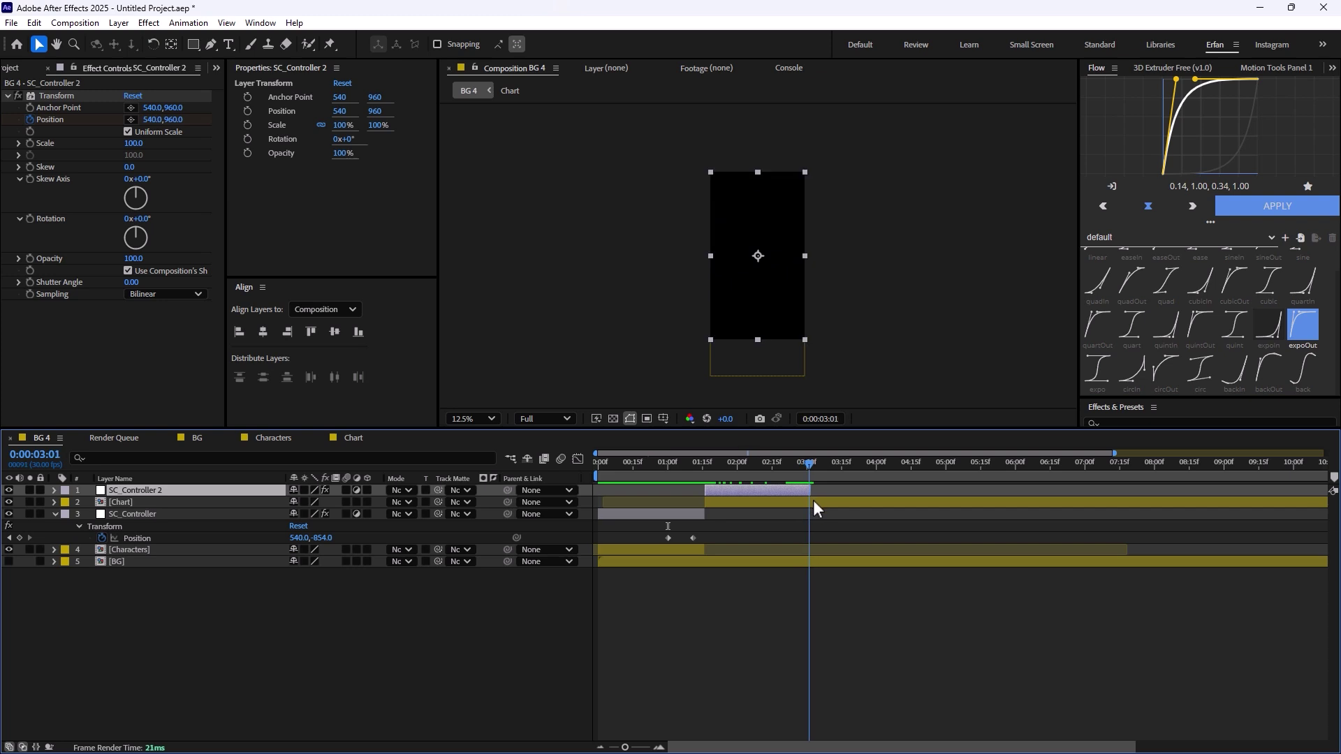
- Move SC_Controller 2's Transform Position keyframes to the layer's start at 0:00:01:16 and delete the second one
left_click(776, 502)
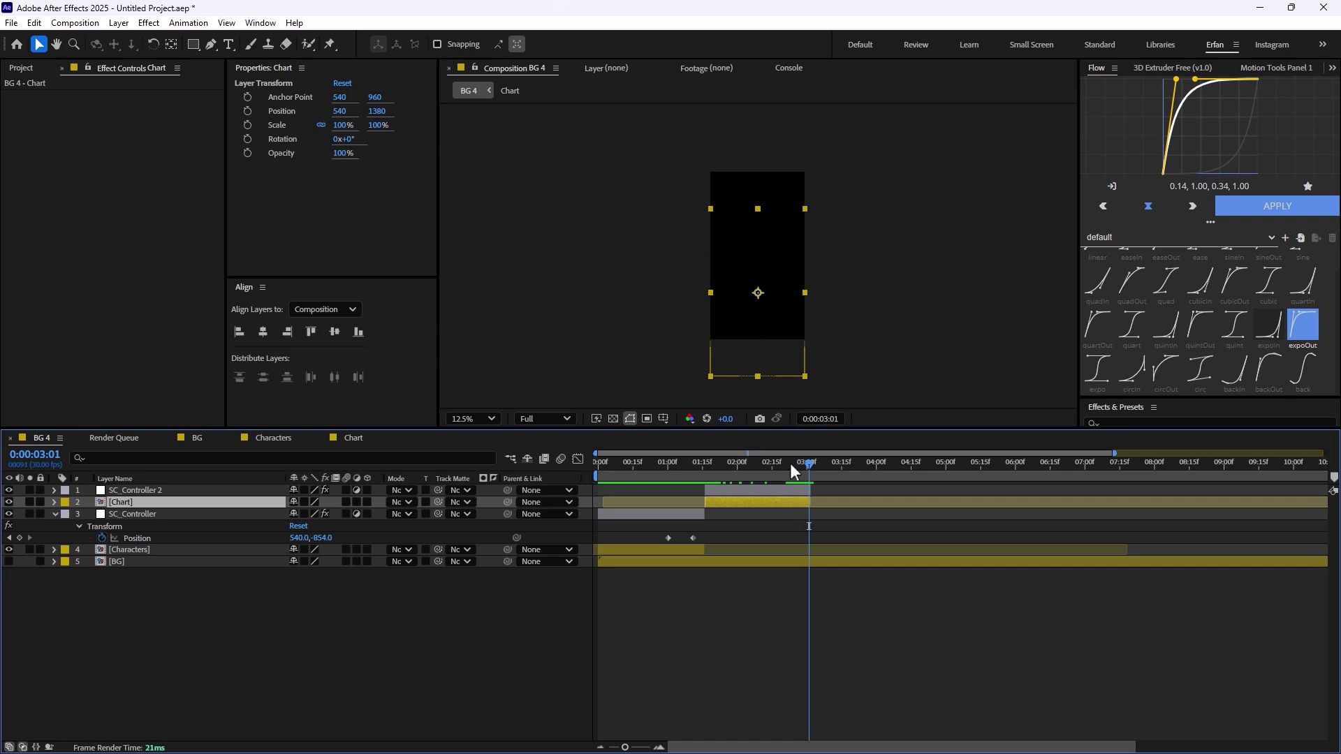
left_click_drag(794, 471, 716, 485)
left_click(713, 494)
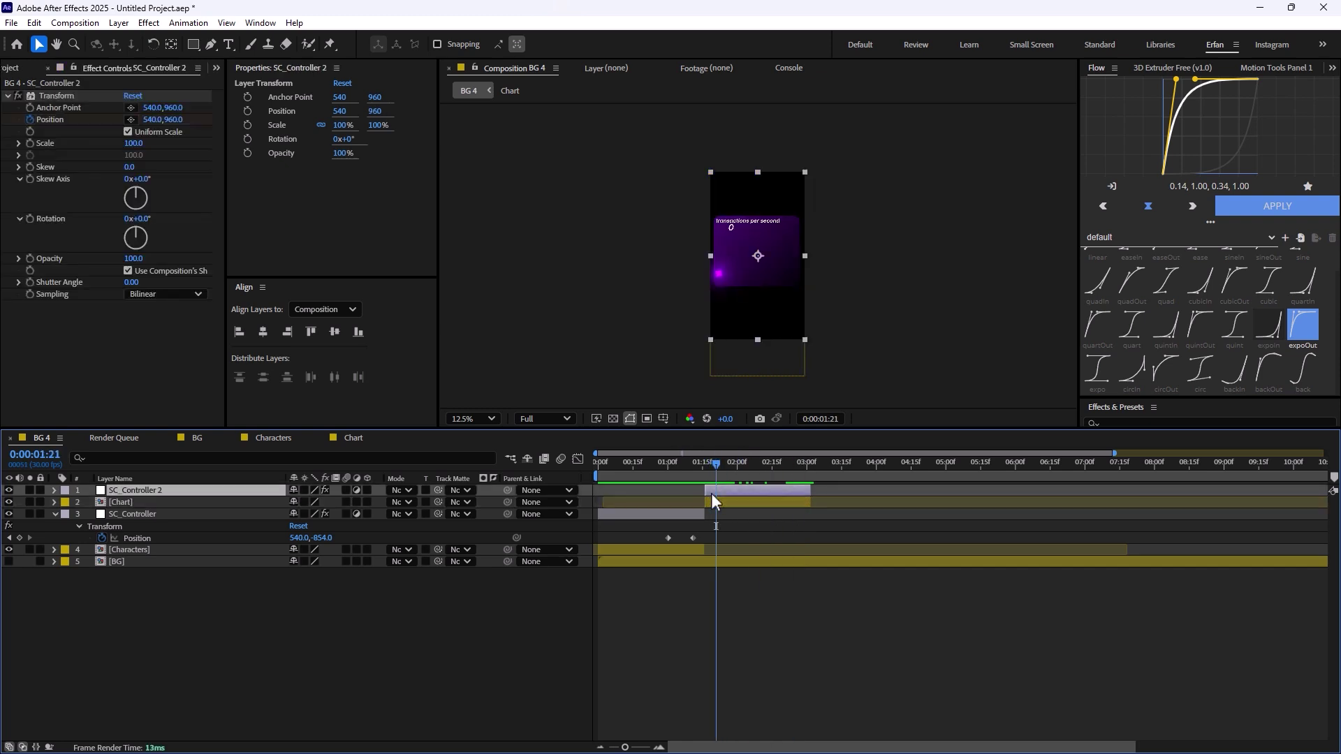
key("p")
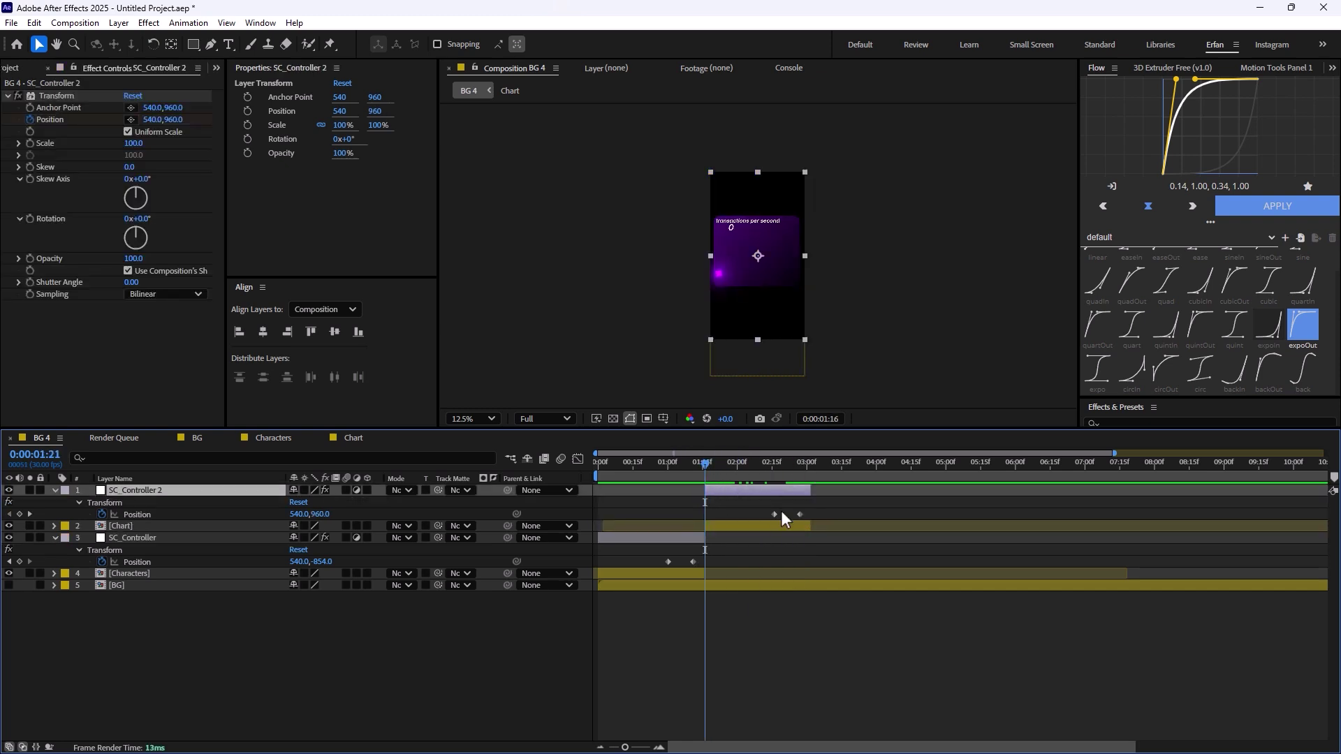
left_click_drag(813, 508, 707, 518)
left_click(731, 514)
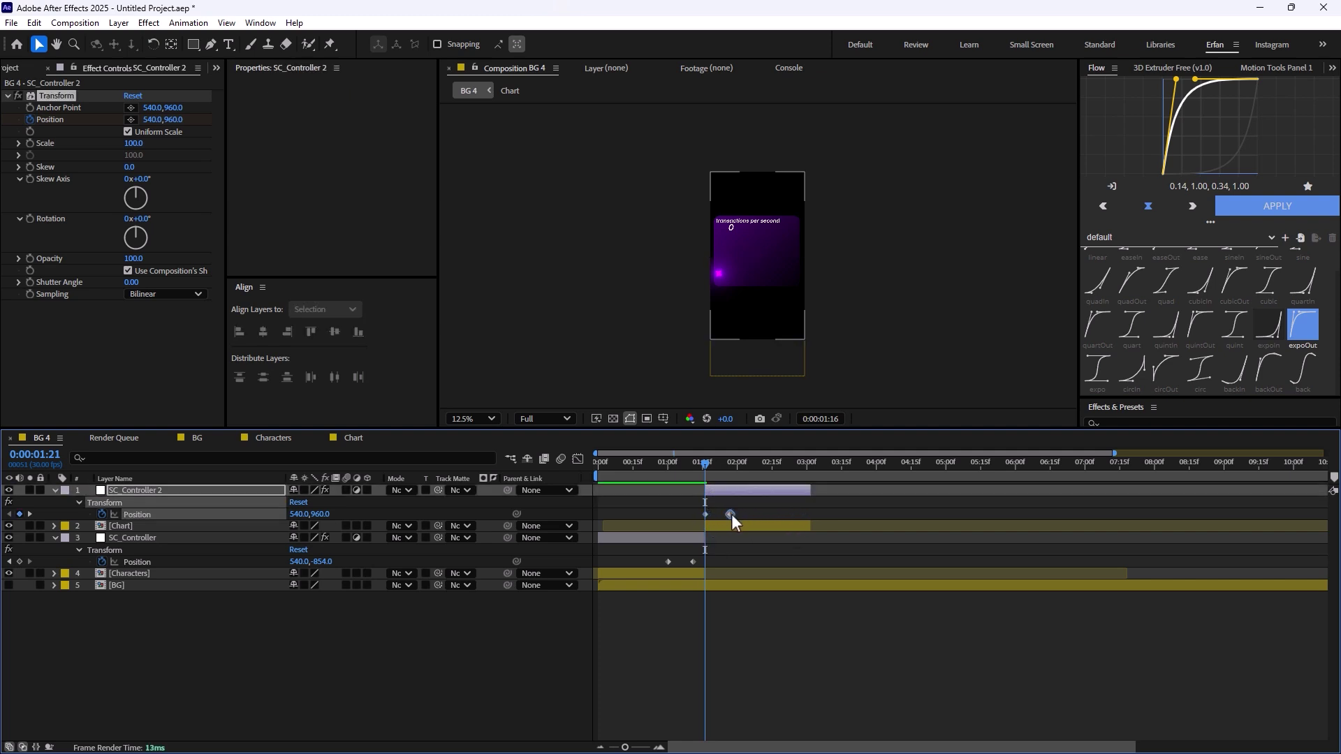
key("Delete")
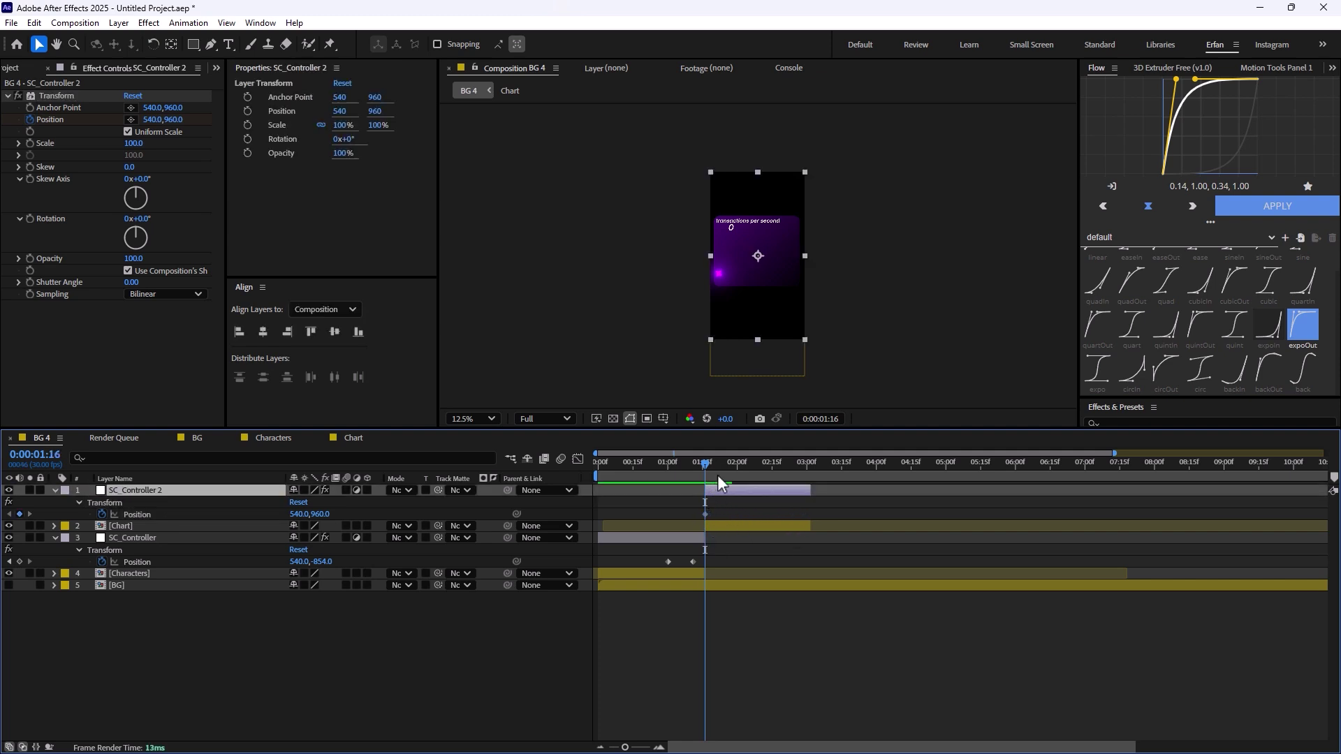
- Shift SC_Controller 2's remaining Position keyframe to about 0:00:02:02, keyframe 540, 2429 at 0:00:01:16, and preview the transition
left_click_drag(706, 515, 745, 519)
left_click(330, 517)
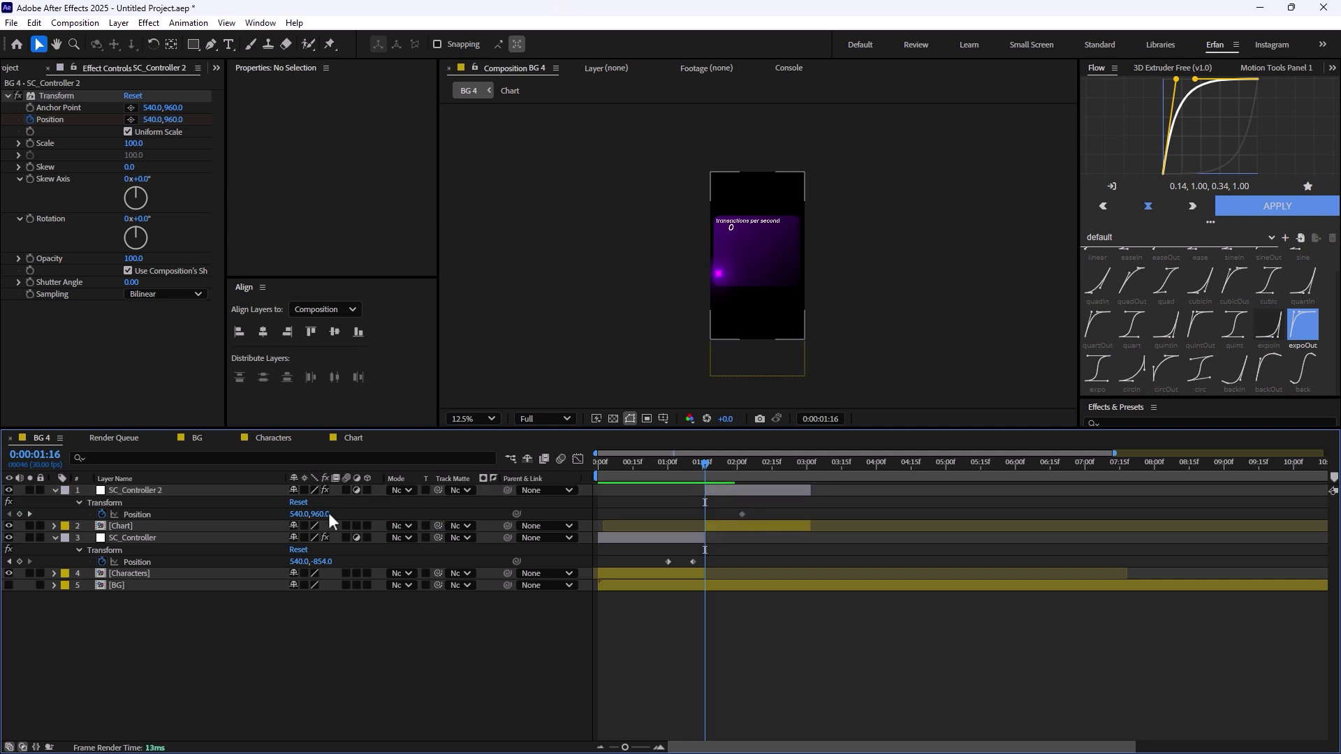
left_click_drag(322, 514, 1222, 598)
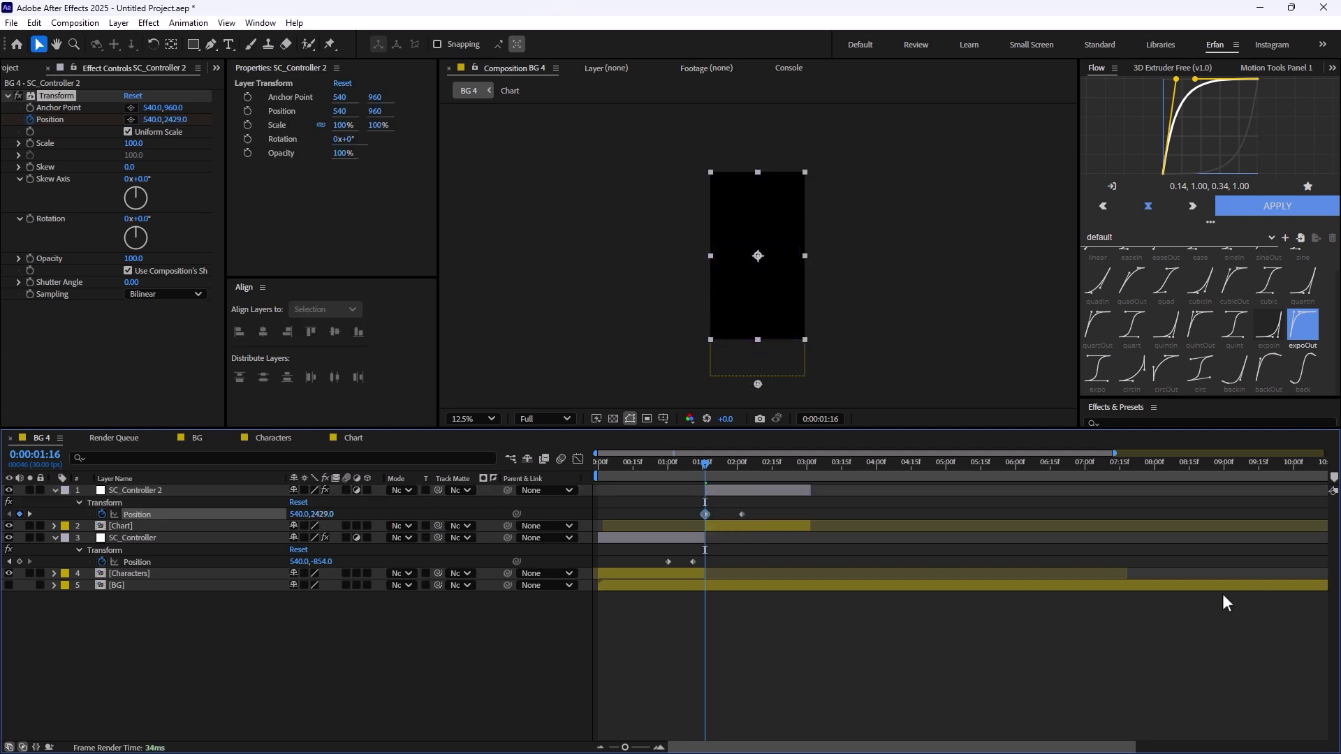
left_click_drag(730, 480, 607, 486)
key("space")
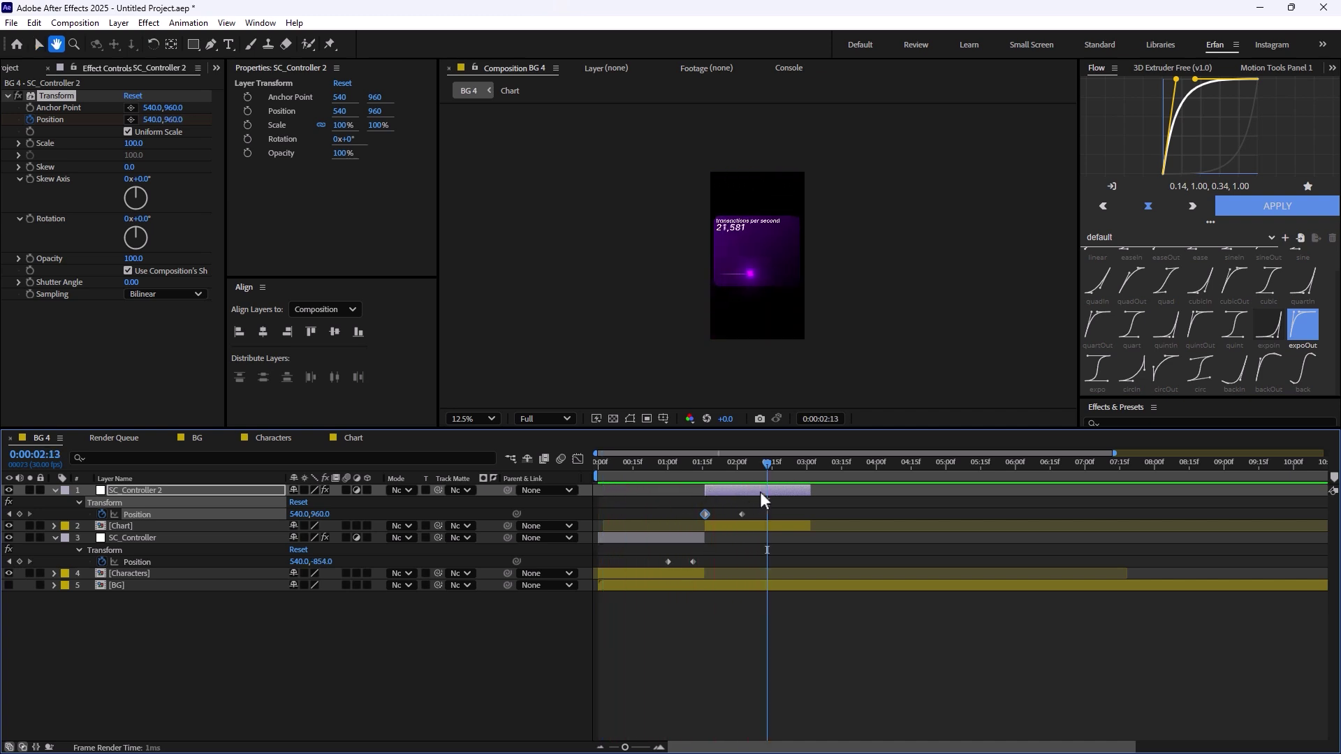
left_click_drag(759, 466, 599, 465)
key("space")
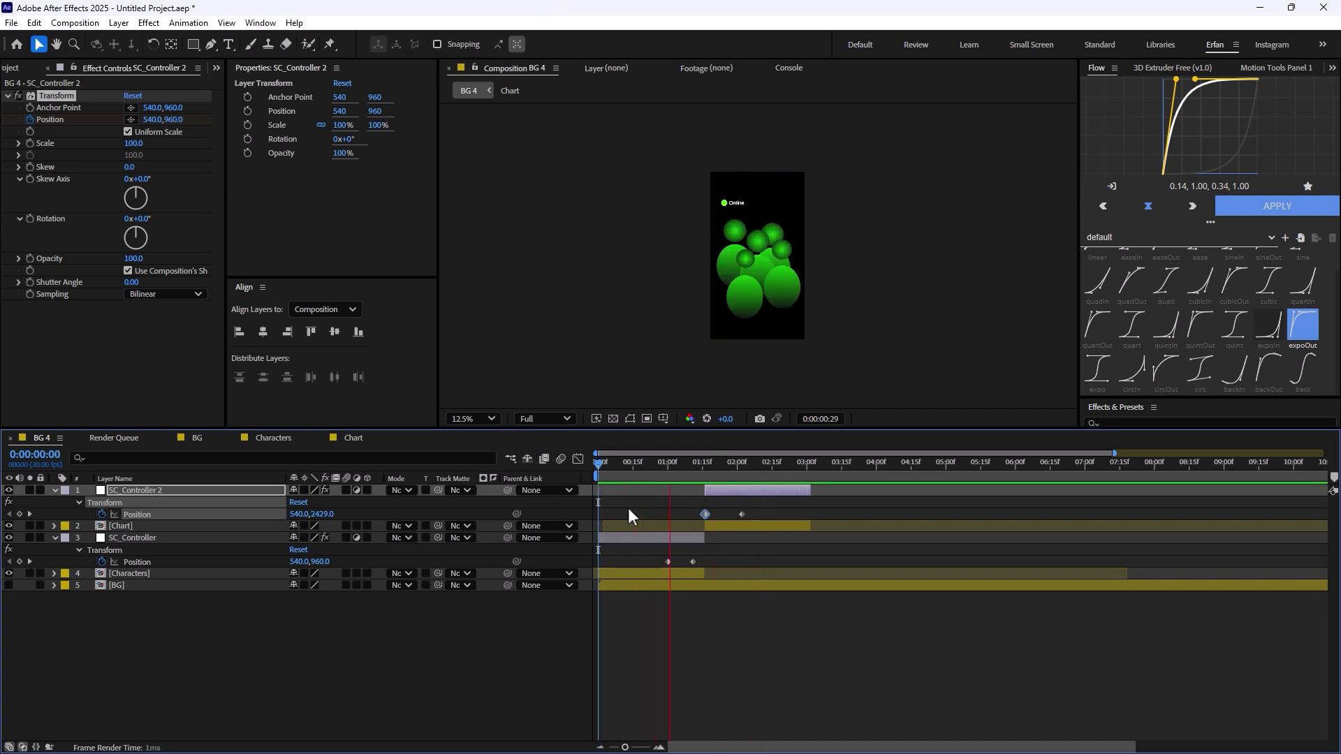
key("space")
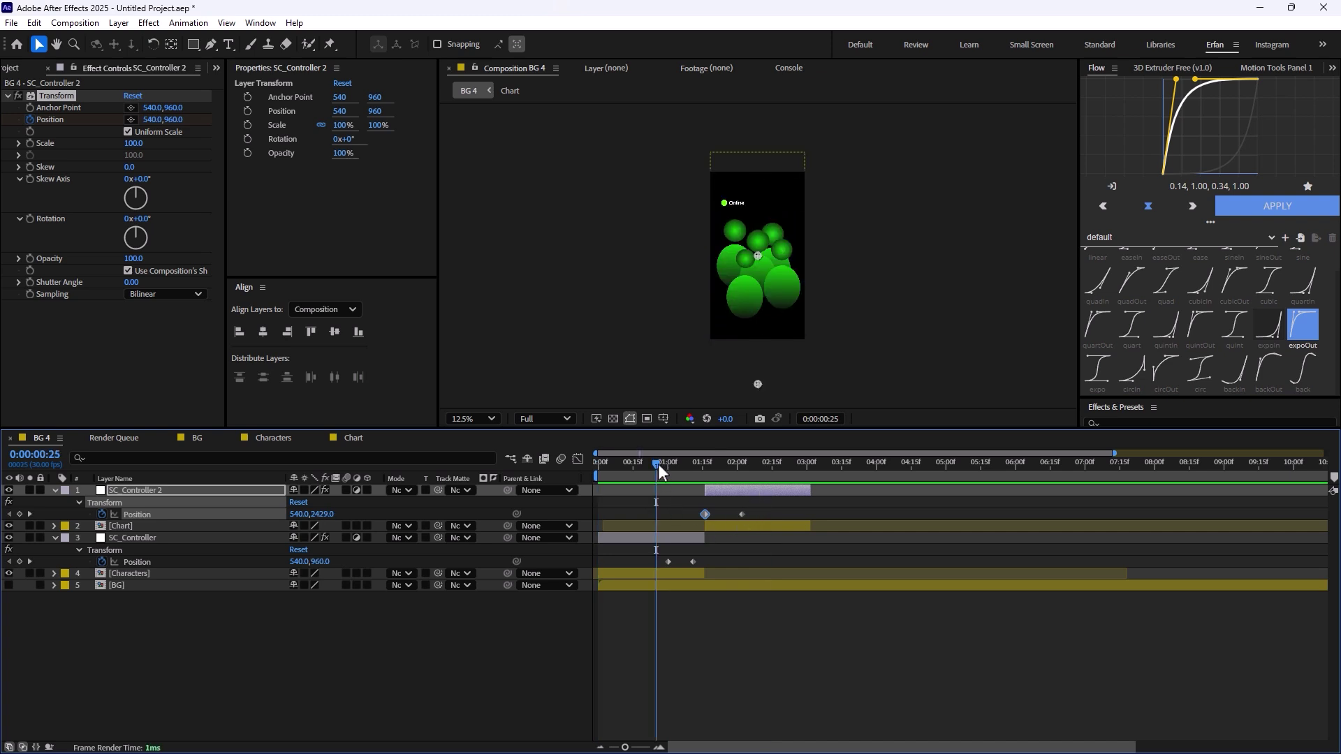
- Apply Easy Ease to SC_Controller's two Position keyframes and reshape their speed graph to peak sharply just before the second keyframe
mouse_move(658, 464)
left_mouse_down()
mouse_move(693, 468)
mouse_move(666, 480)
left_mouse_up()
left_click(453, 711)
key("k")
key("=")
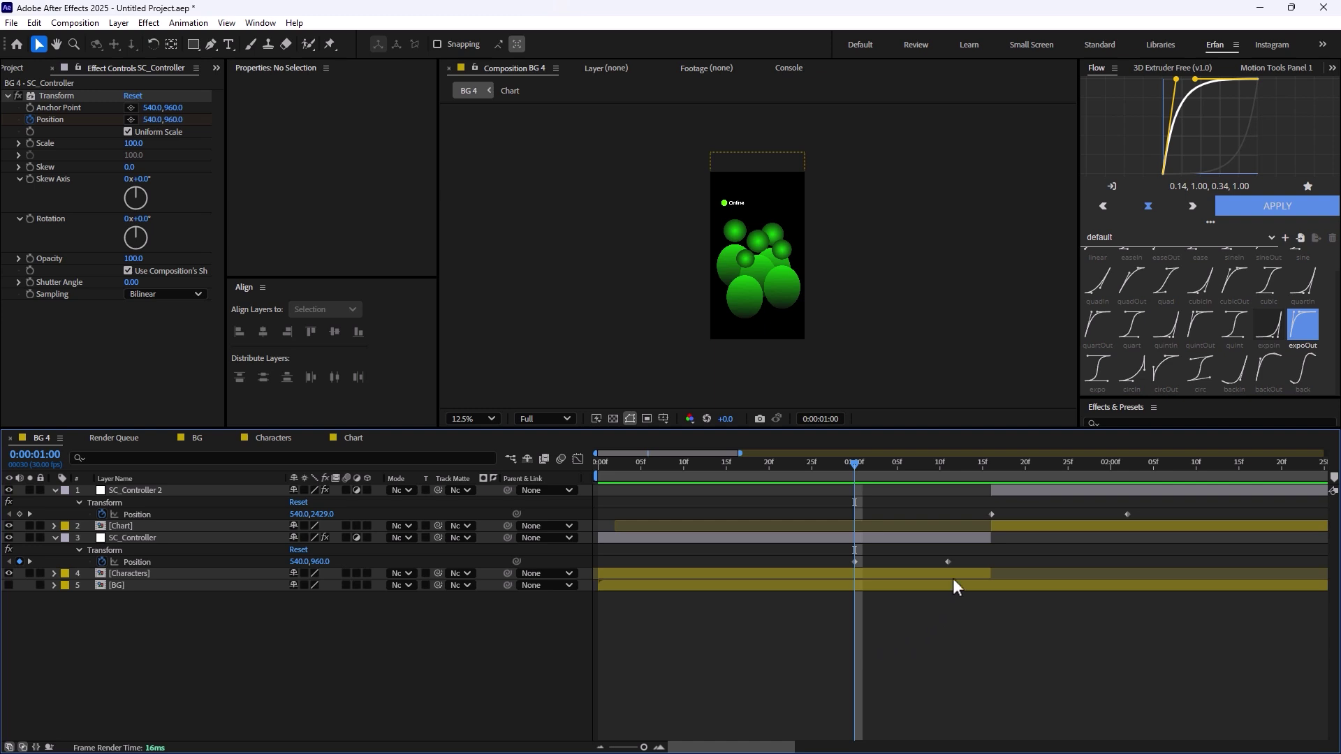
left_click_drag(972, 548, 835, 569)
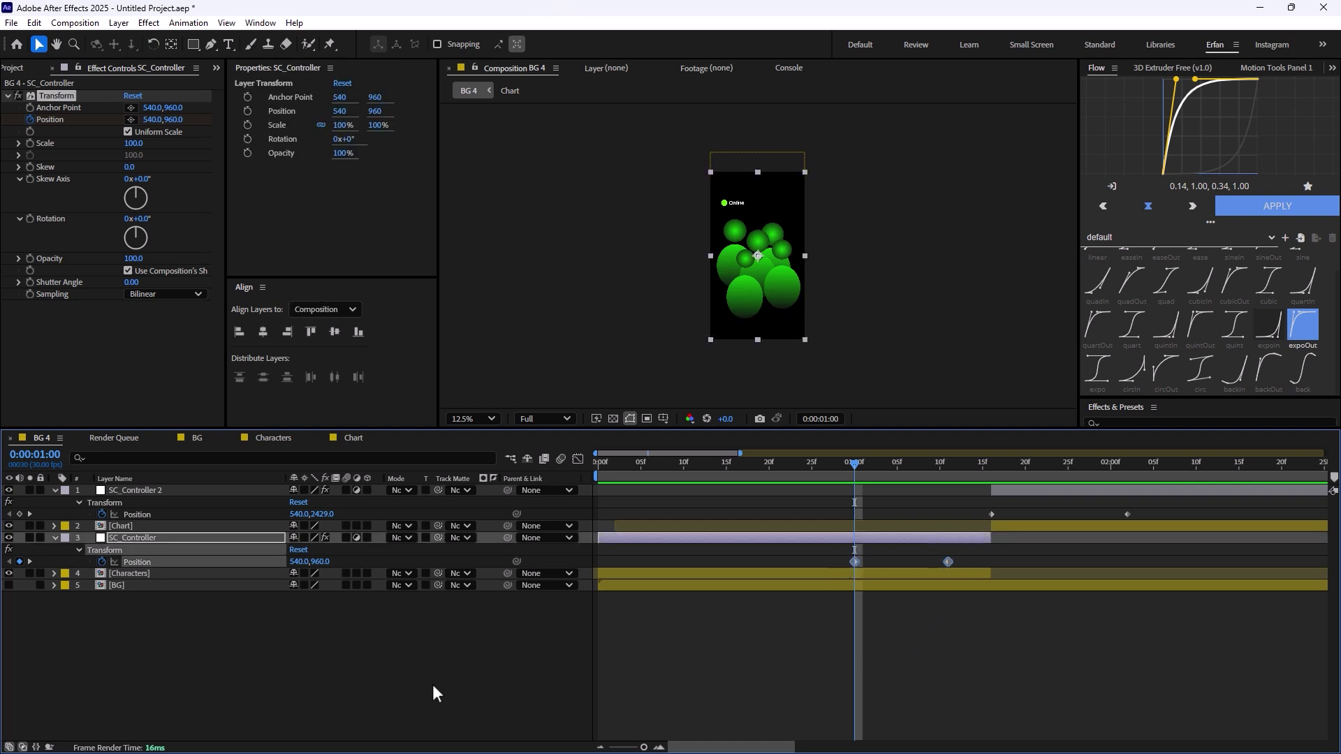
key("F9")
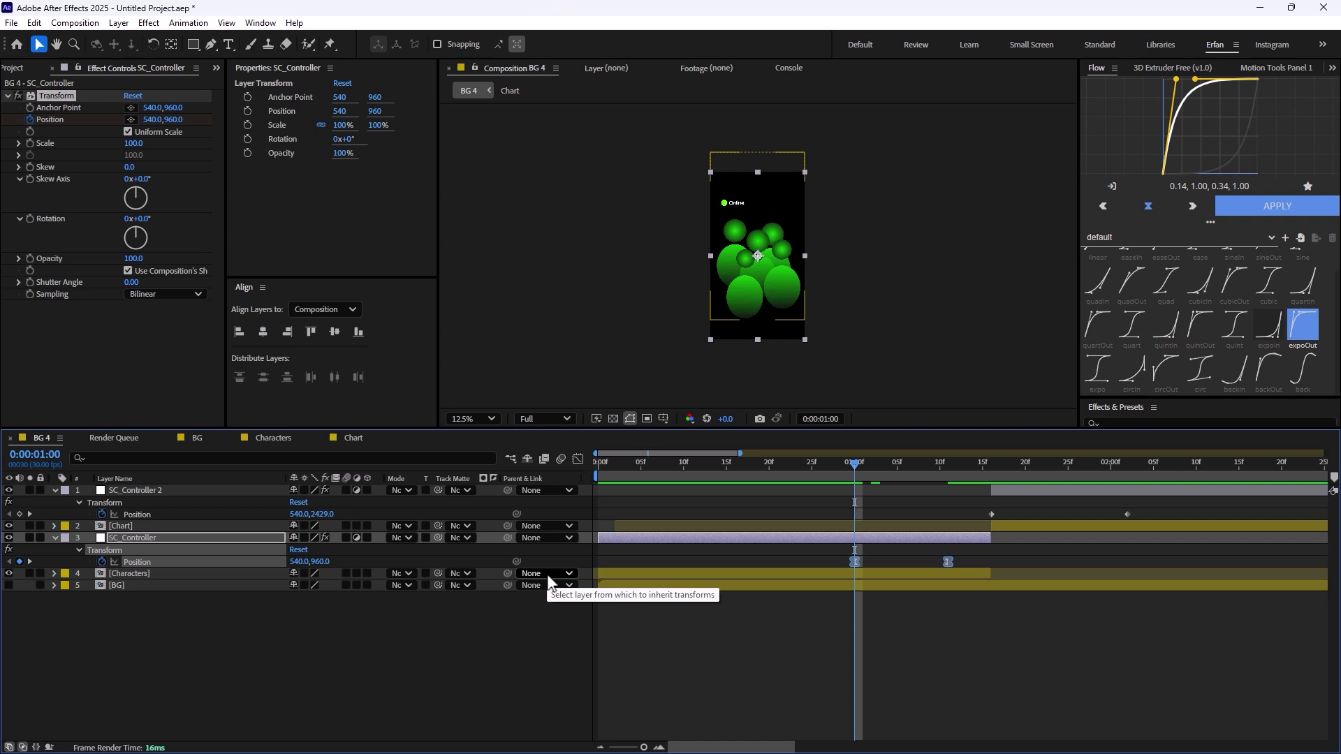
key("shift+F3")
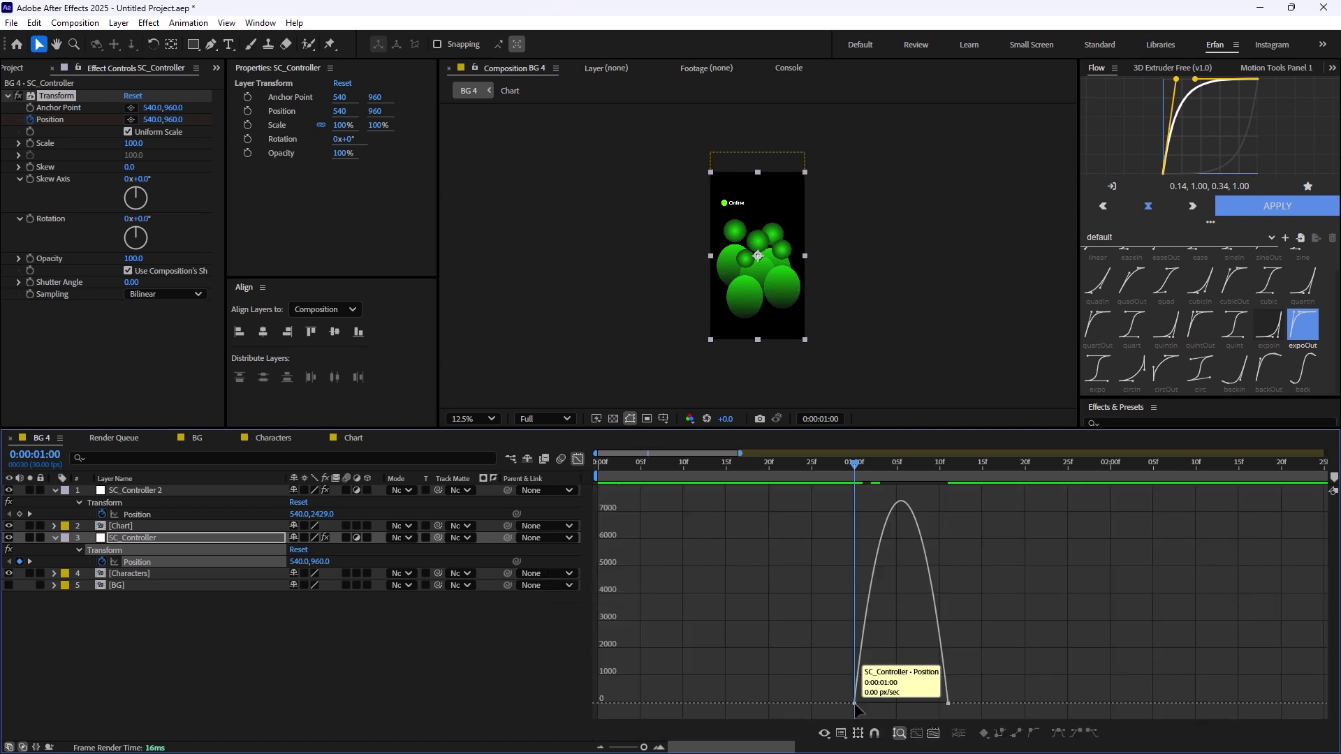
left_click(869, 632)
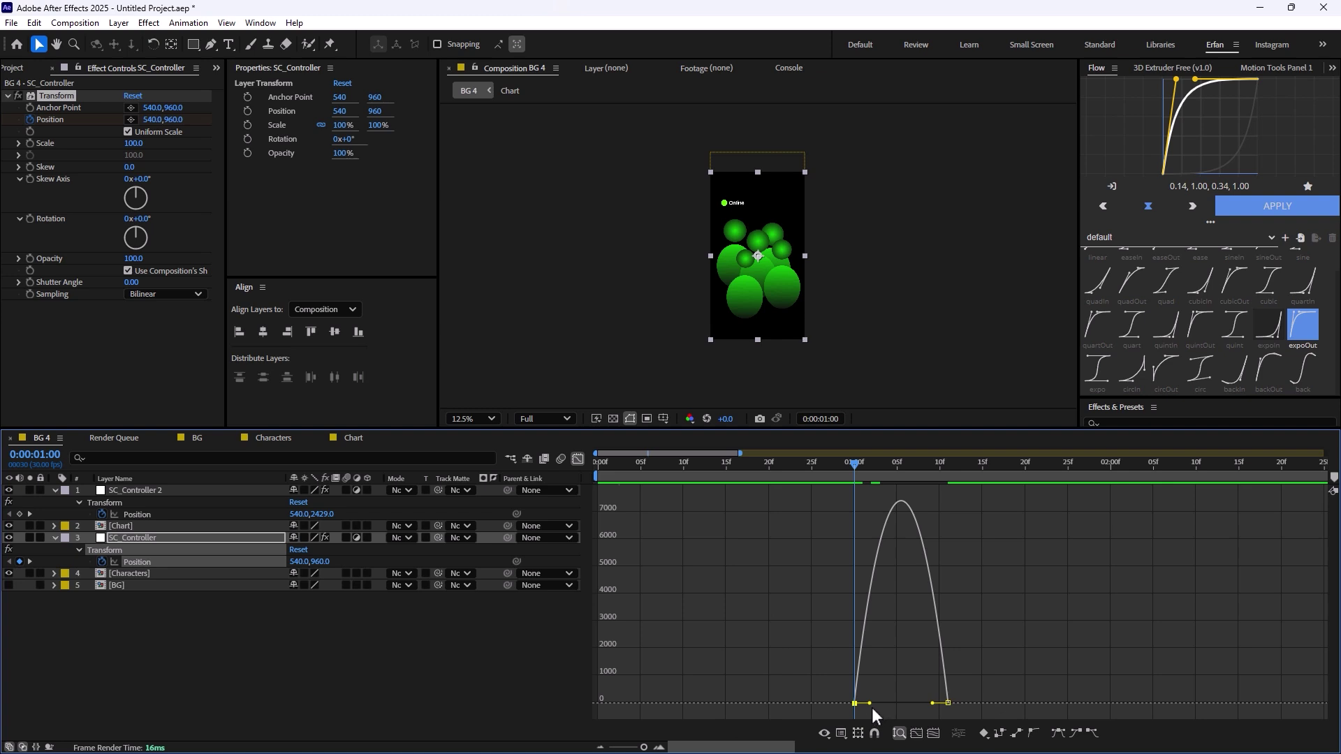
left_click_drag(870, 704, 942, 716)
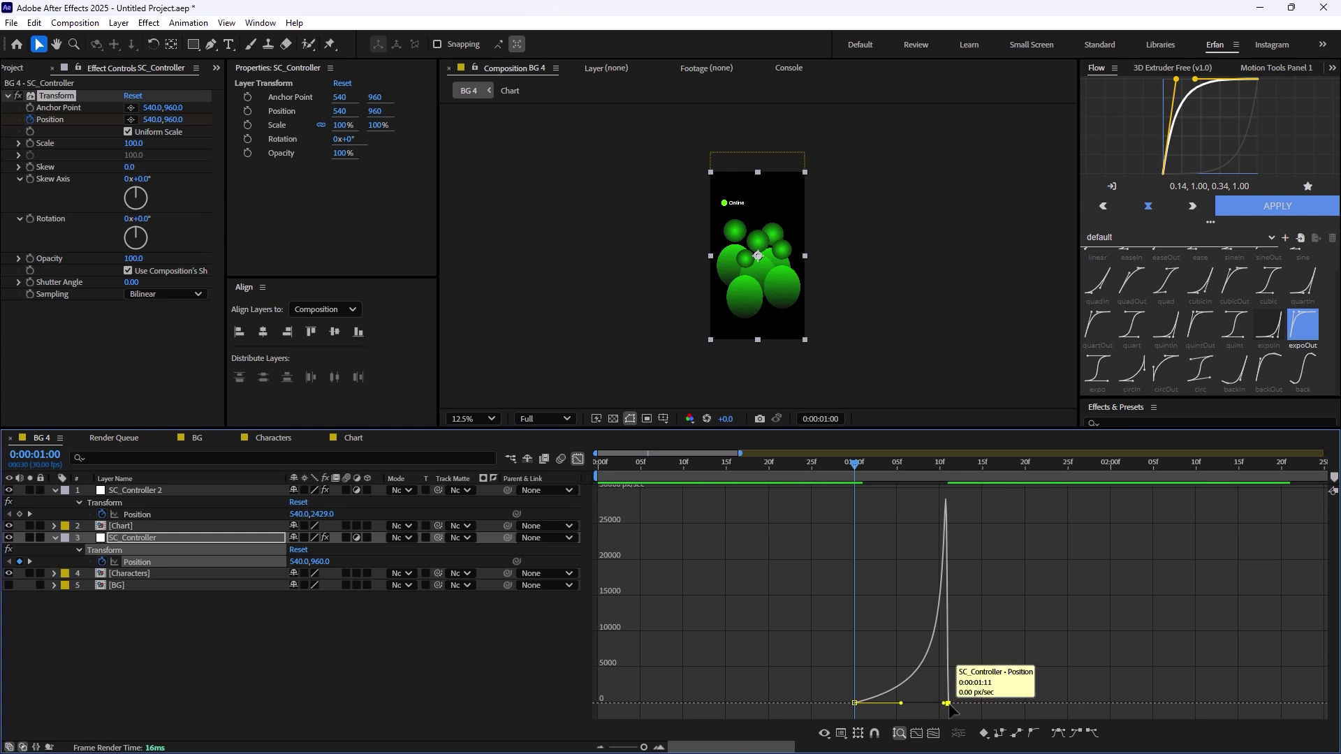
- Try adjusting the outgoing speed in the Keyframe Velocity of SC_Controller's keyframe at 0:00:01:11 and preview the eased slide
double_click(948, 706)
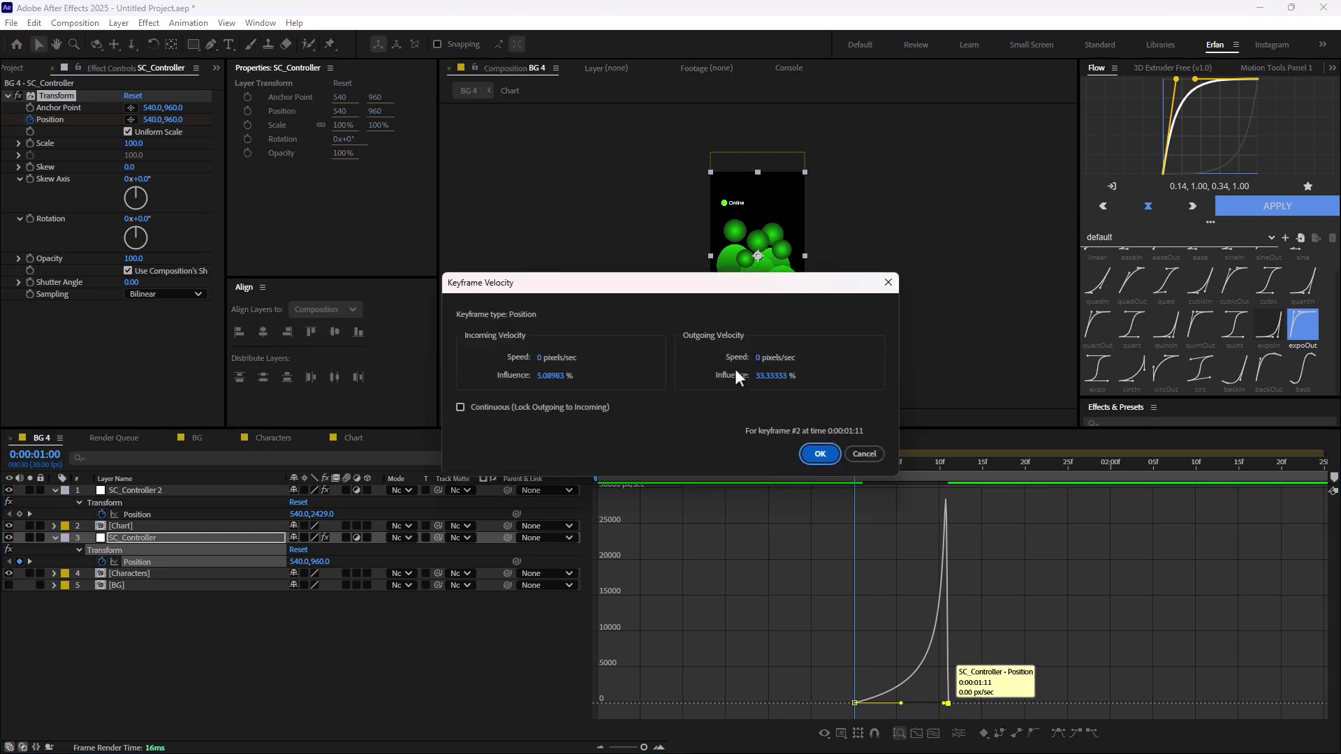
left_click_drag(760, 360, 1112, 409)
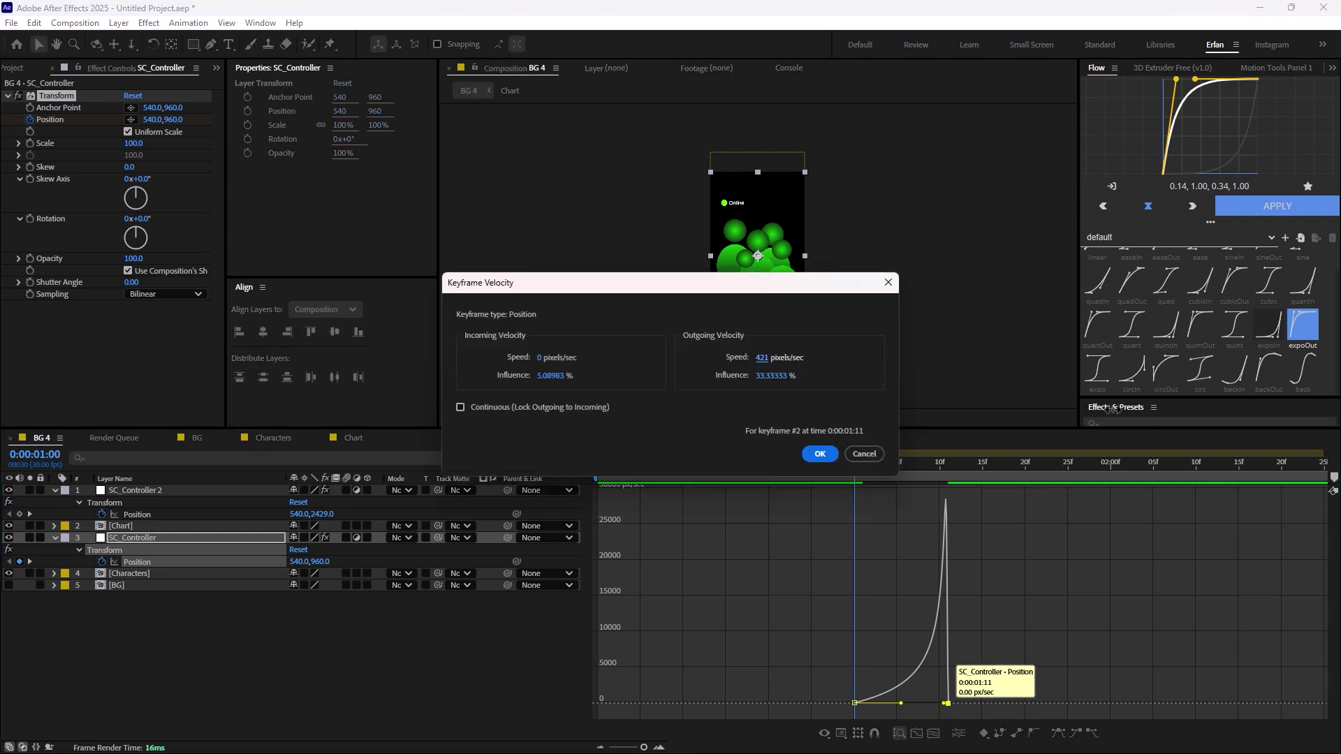
left_click(764, 359)
key("Return")
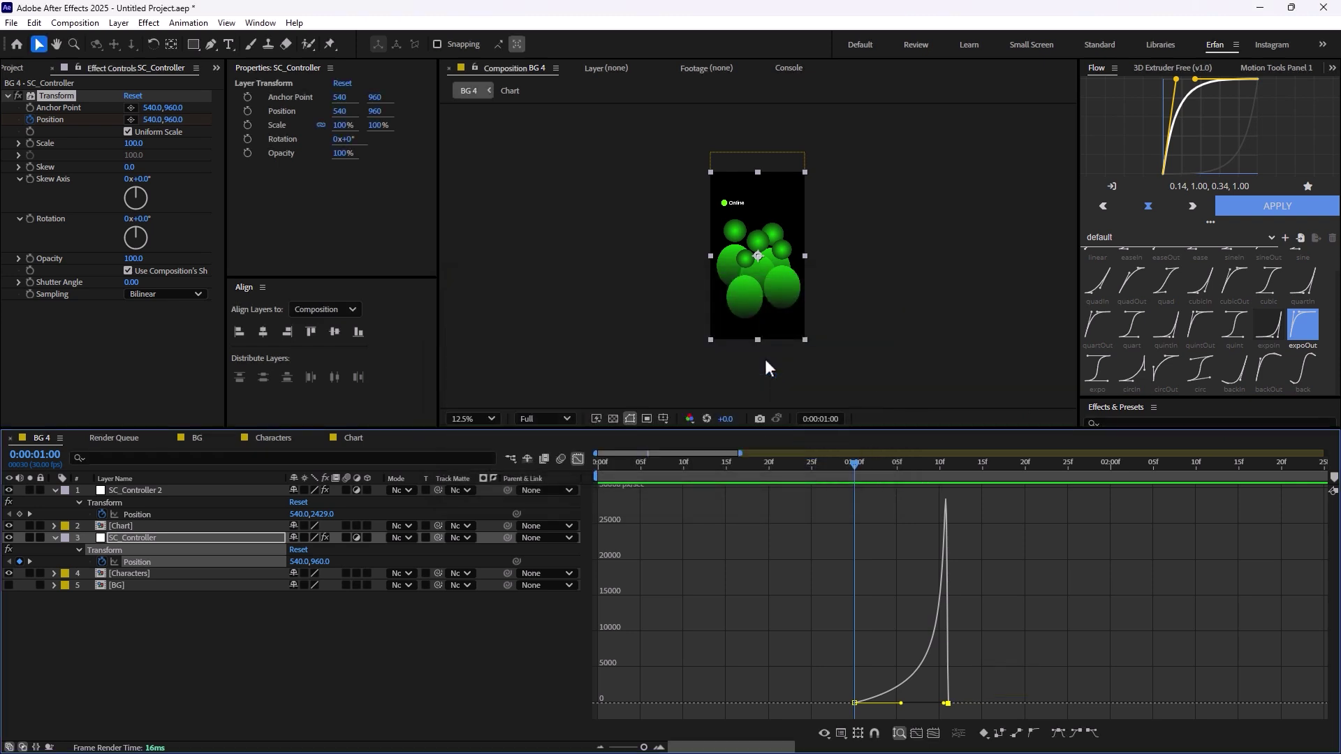
key("shift+F3")
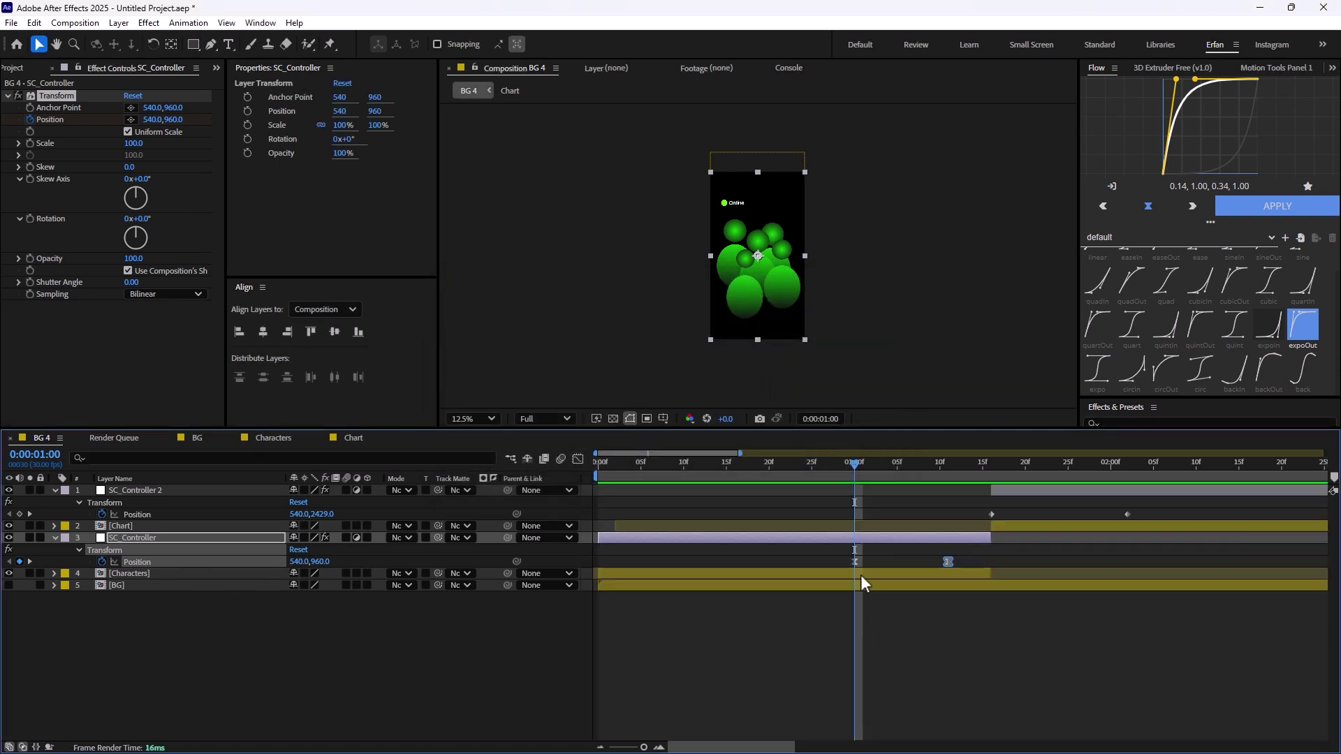
left_click_drag(854, 467, 734, 485)
key("space")
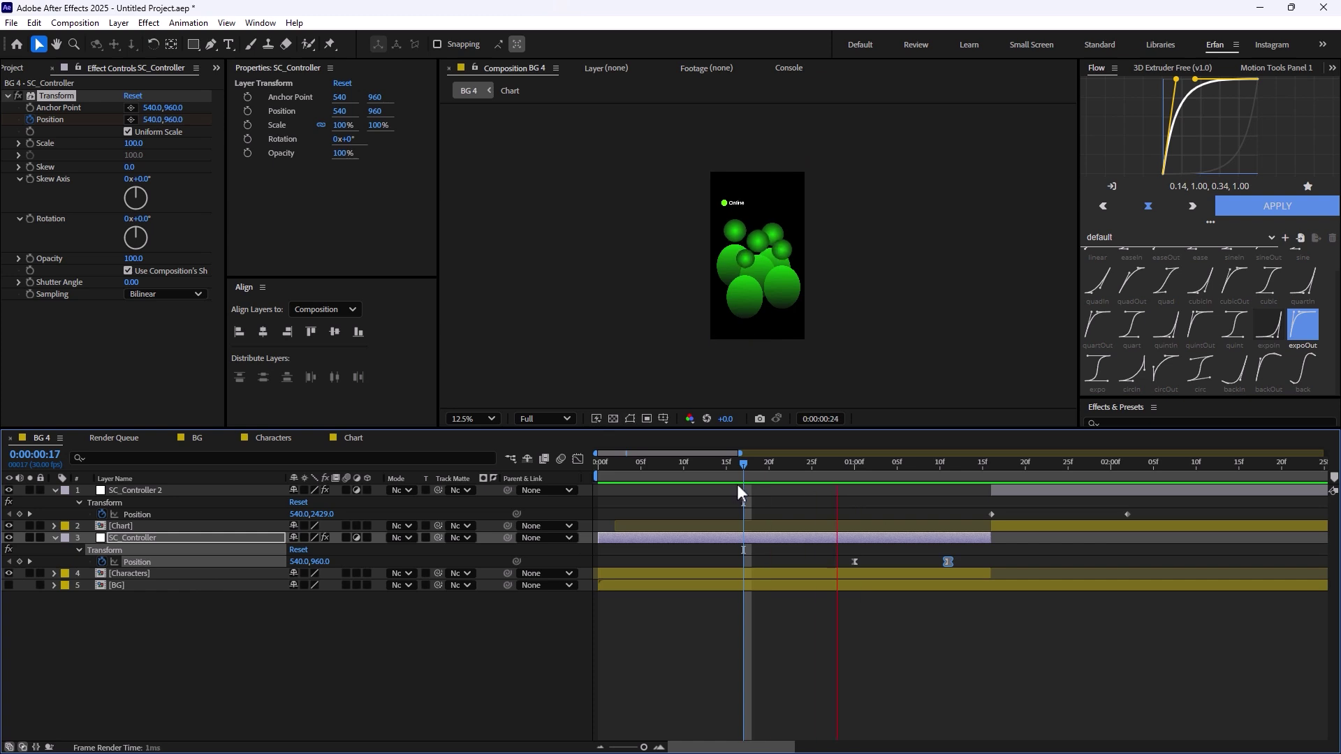
key("space")
- Apply Flow's expoIn preset to SC_Controller's two Position keyframes, checking the speed graph and playback
left_click_drag(1027, 469, 848, 566)
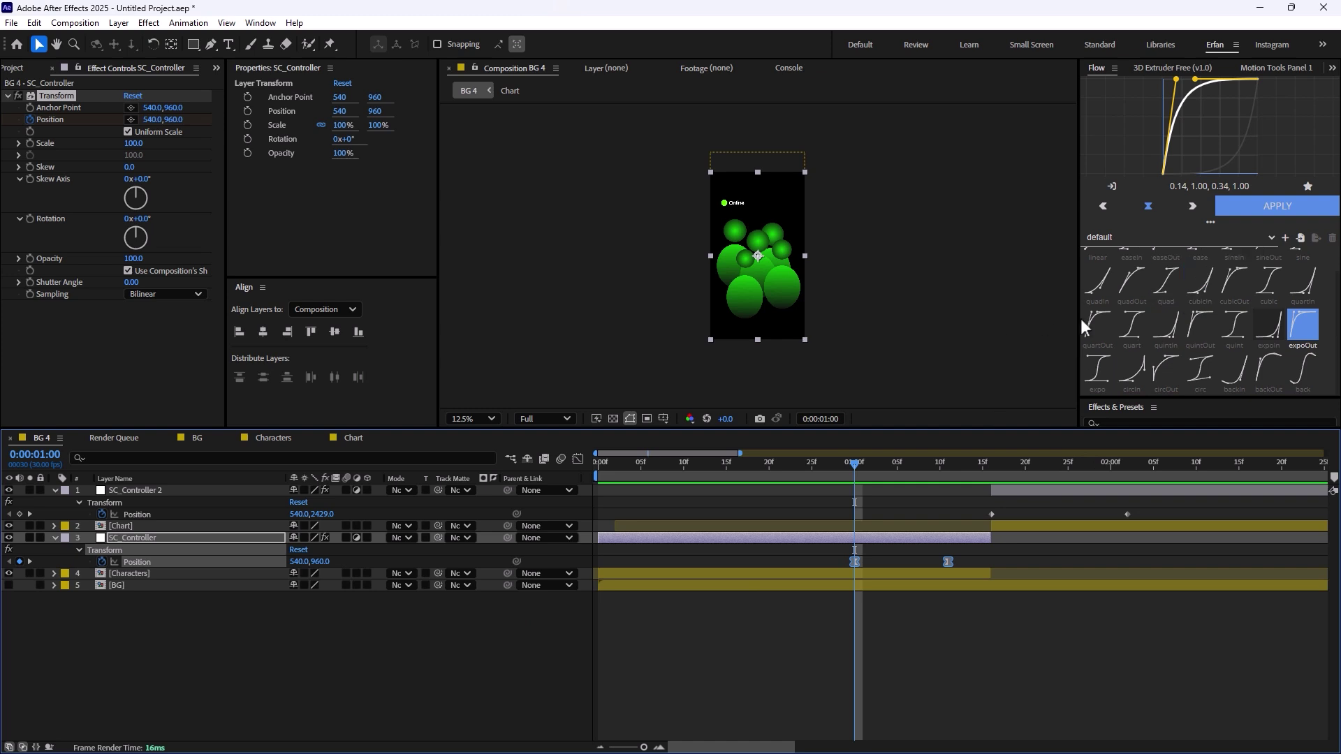
left_click(1269, 326)
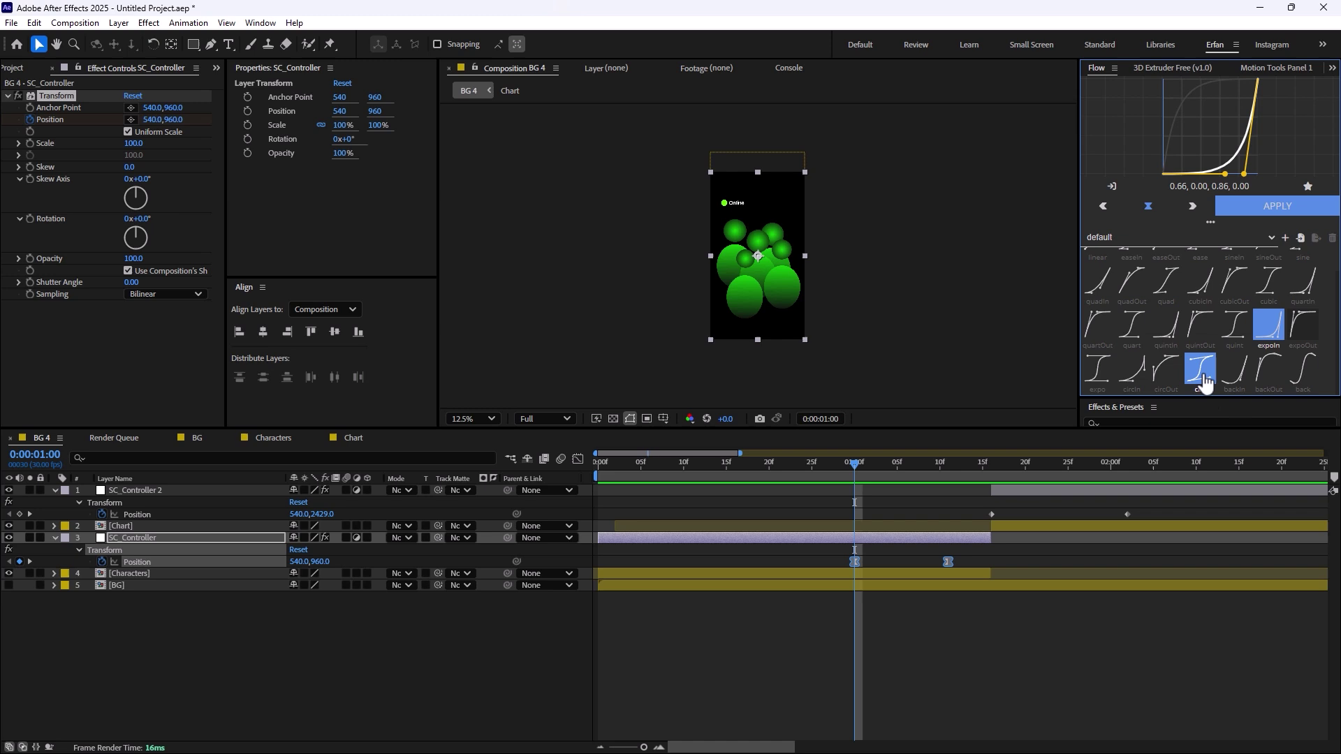
left_click(1279, 207)
key("shift+F3")
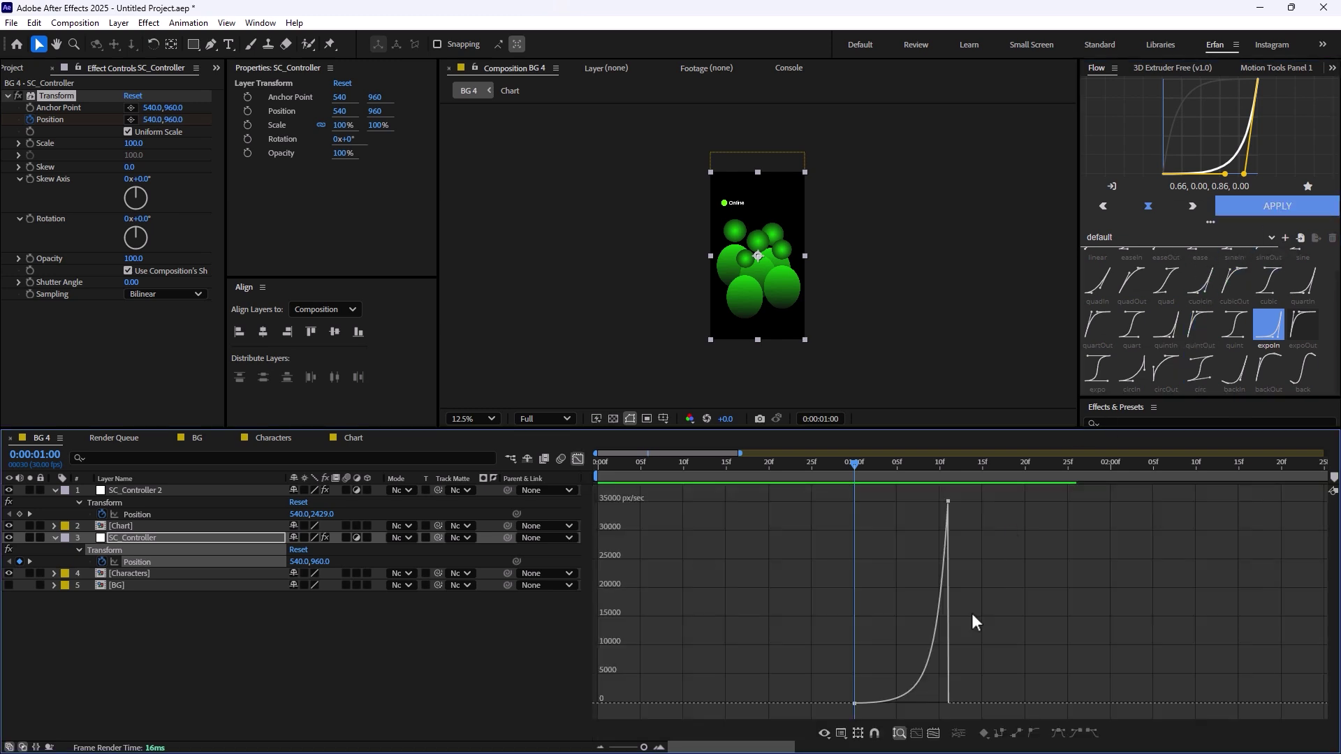
key("shift+F3")
key("space")
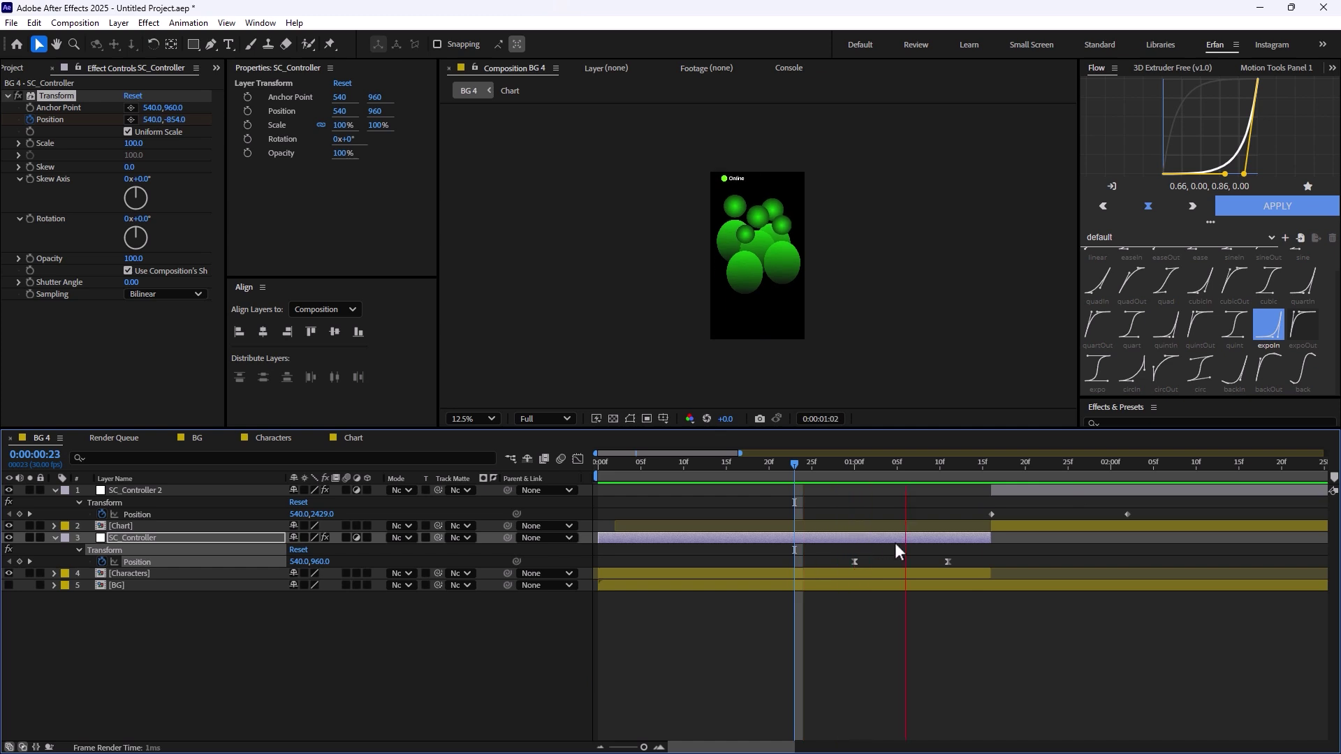
key("space")
- Apply Flow's expoOut preset to SC_Controller 2's two Position keyframes and inspect their speed graph
left_click_drag(1000, 467, 991, 472)
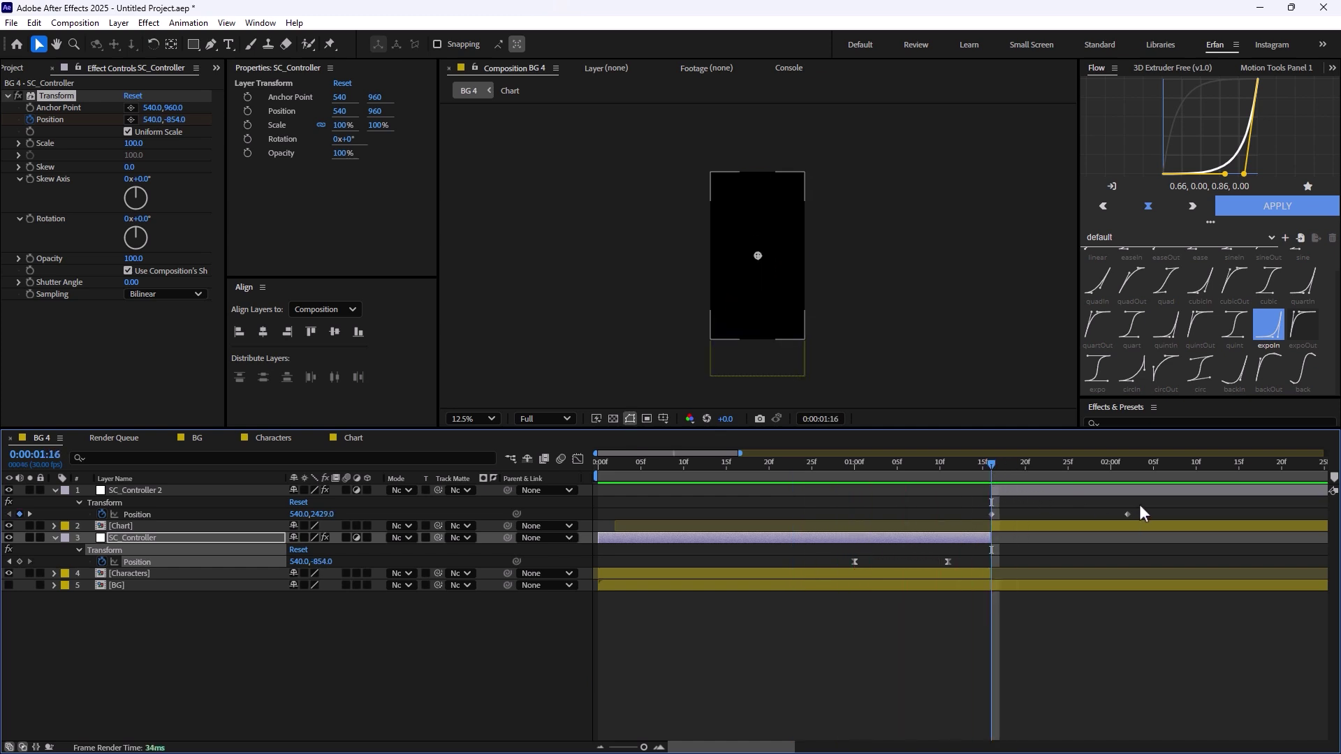
left_click_drag(1140, 503, 956, 531)
left_click(1303, 327)
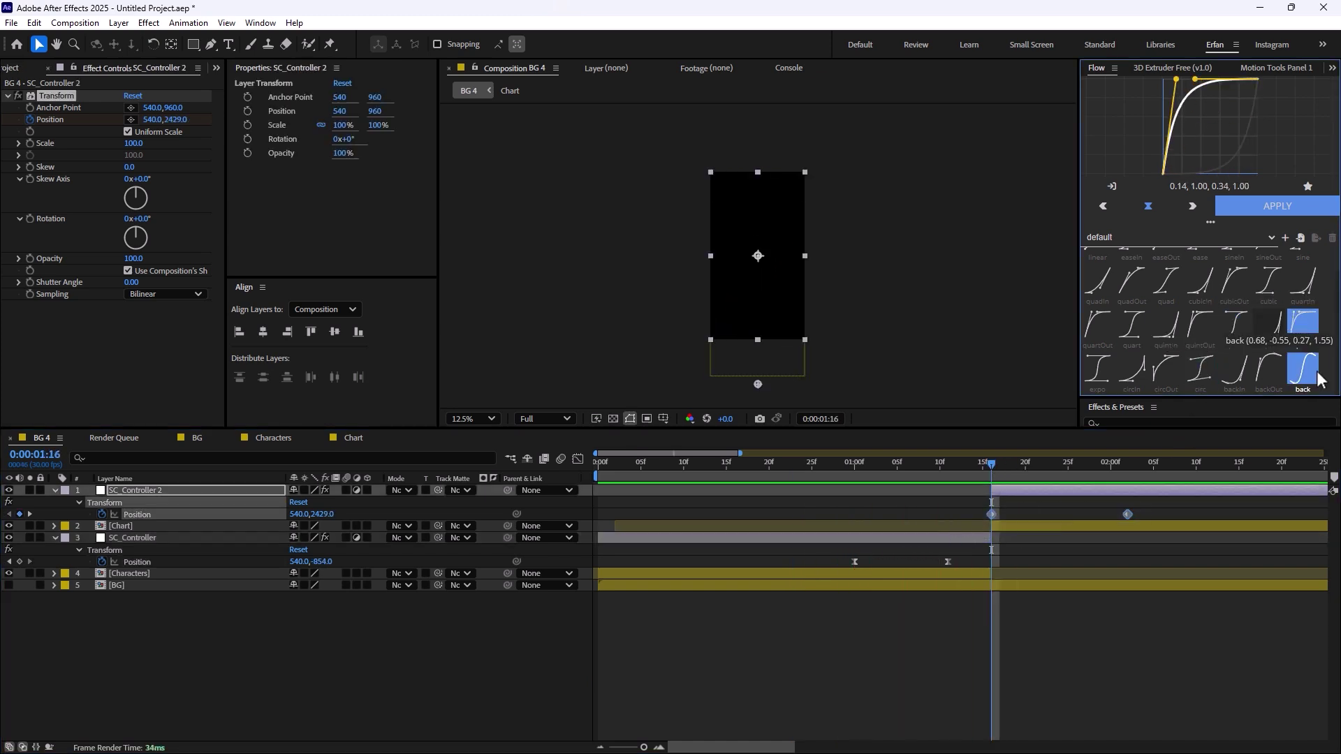
left_click(1271, 207)
key("shift+F3")
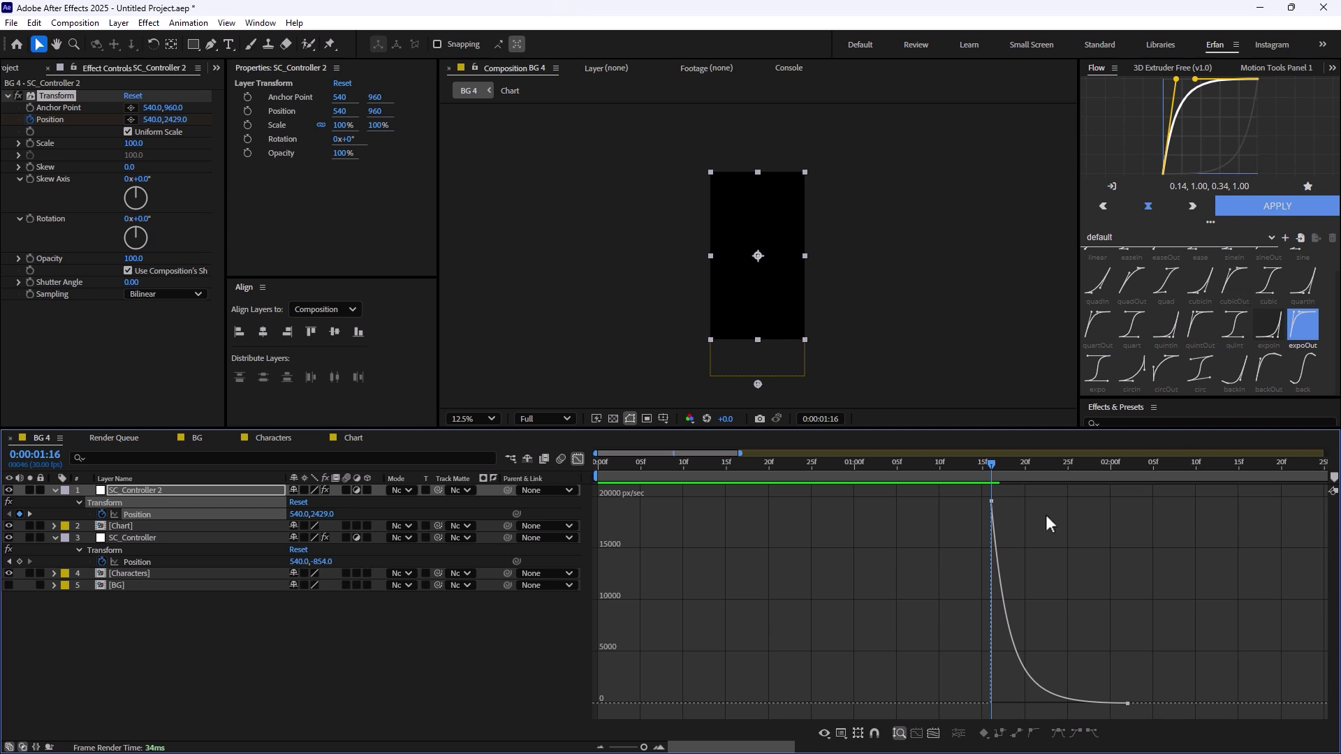
- Play back the slide between the Characters and Chart scenes several times to examine the eased motion
left_click_drag(999, 464, 881, 484)
key("space")
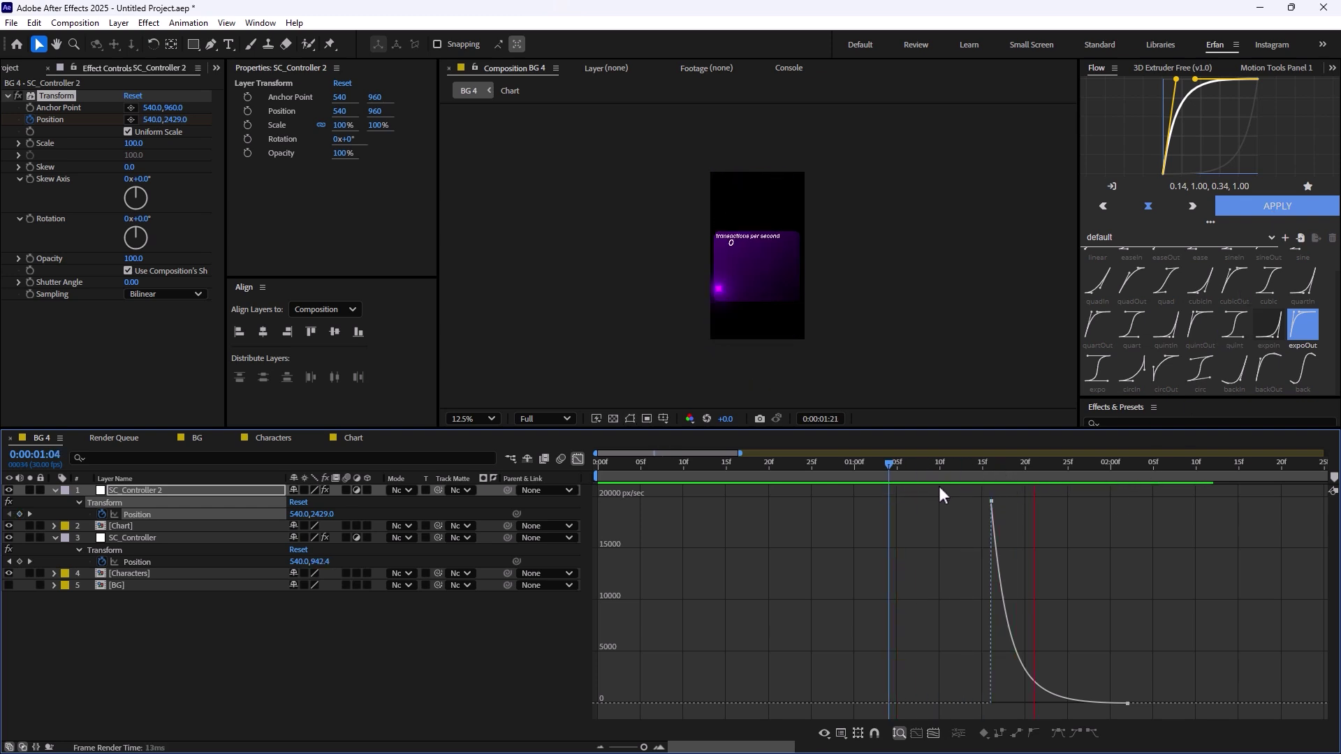
key("space")
key("j")
key("space")
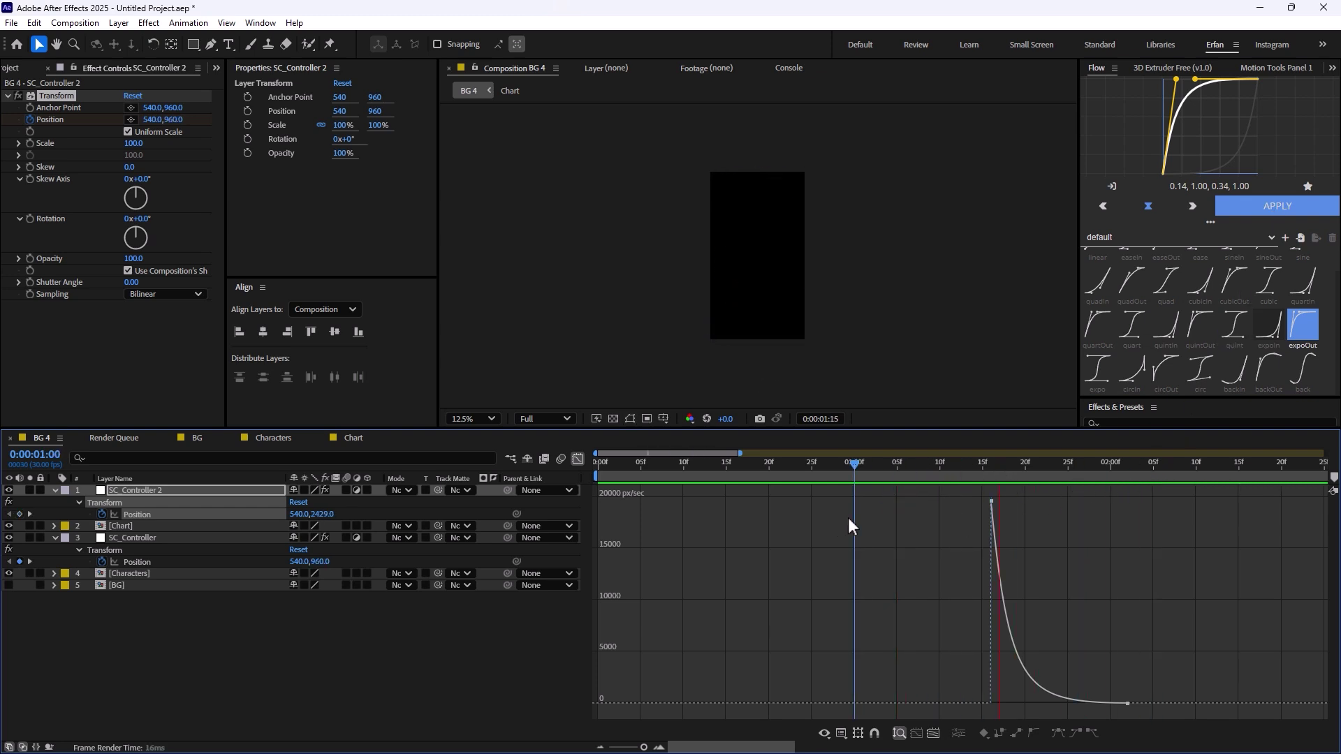
key("space")
key("shift+F3")
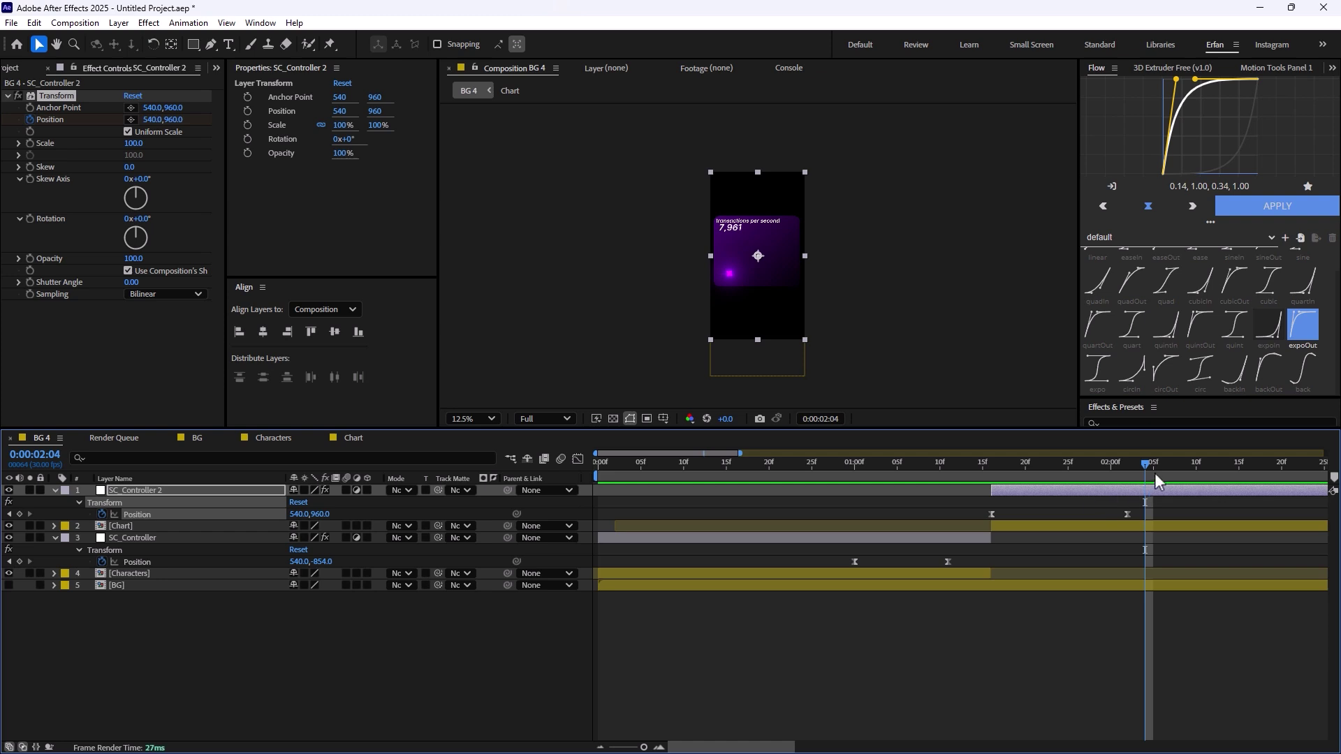
left_click_drag(1155, 473, 888, 473)
key("space")
key("space")
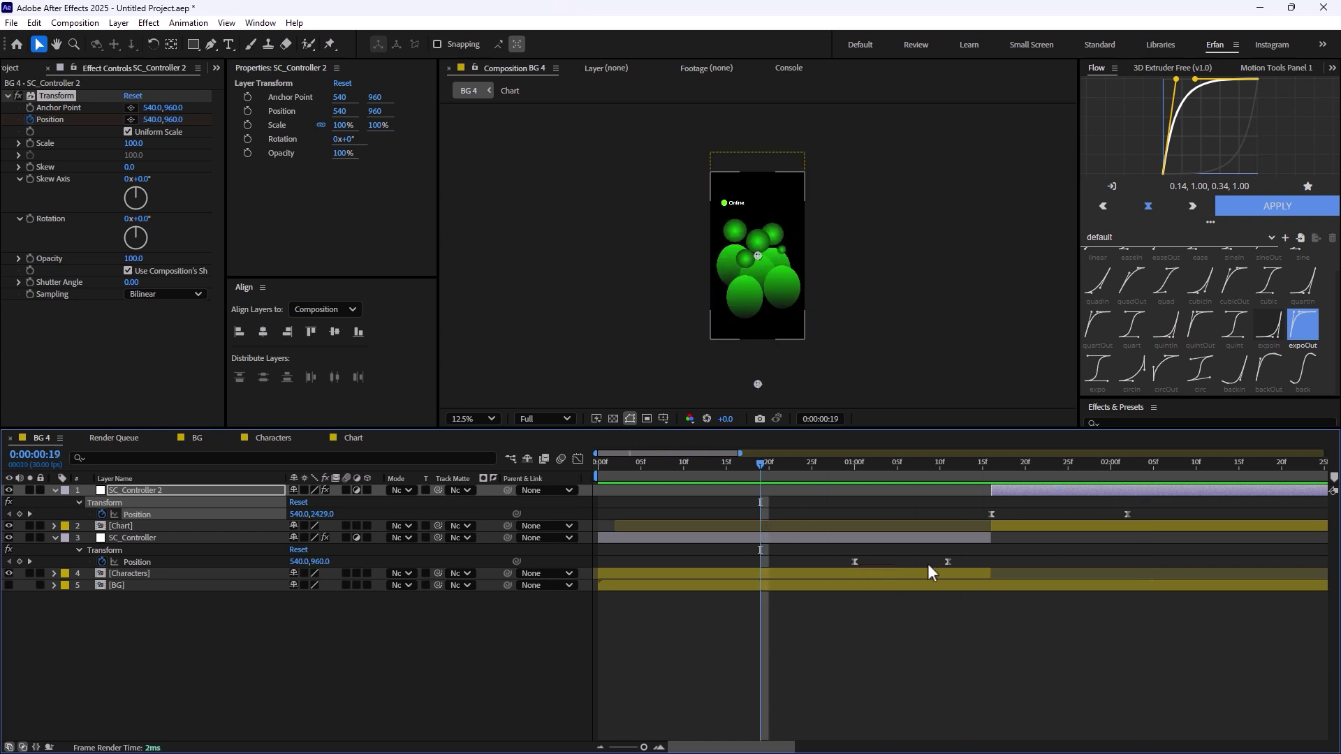
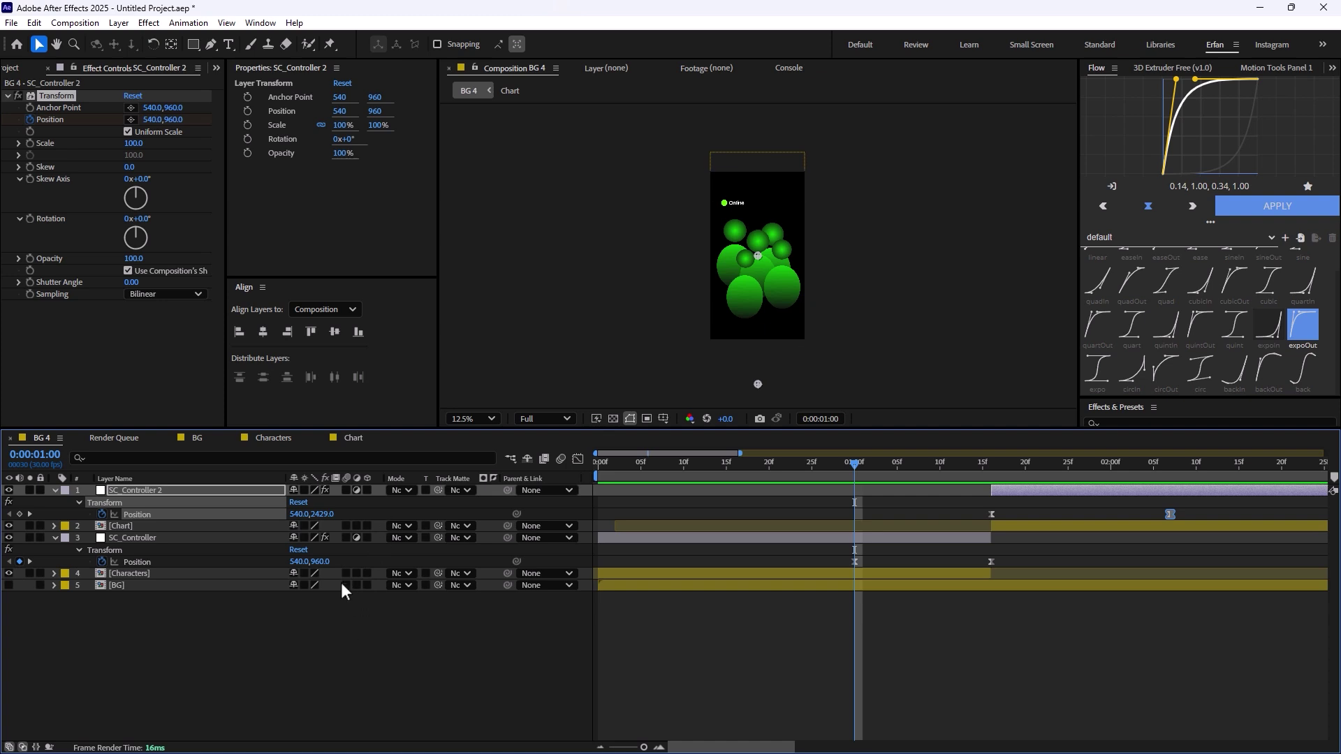
- Disable Use Composition's Shutter Angle in SC_Controller 2's Transform effect, set Shutter Angle to 251 and scrub through the slide
left_click(149, 327)
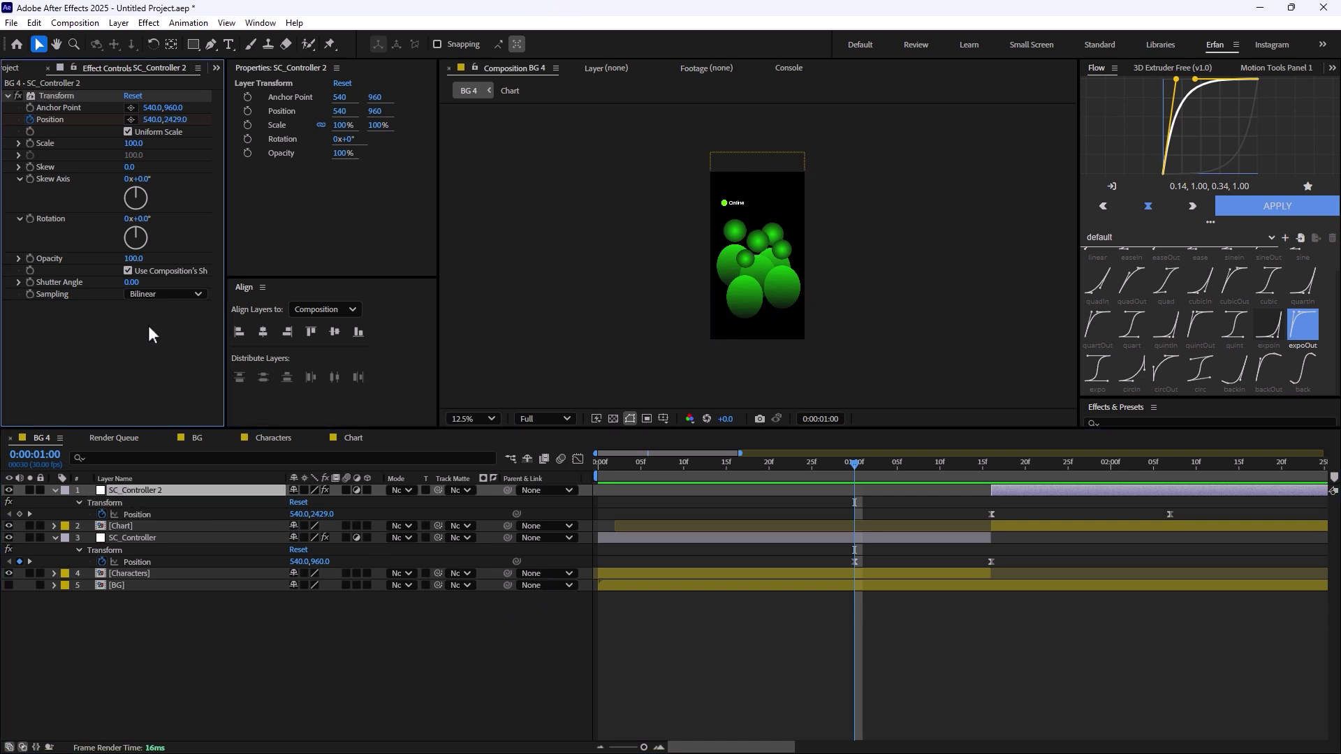
left_click(128, 271)
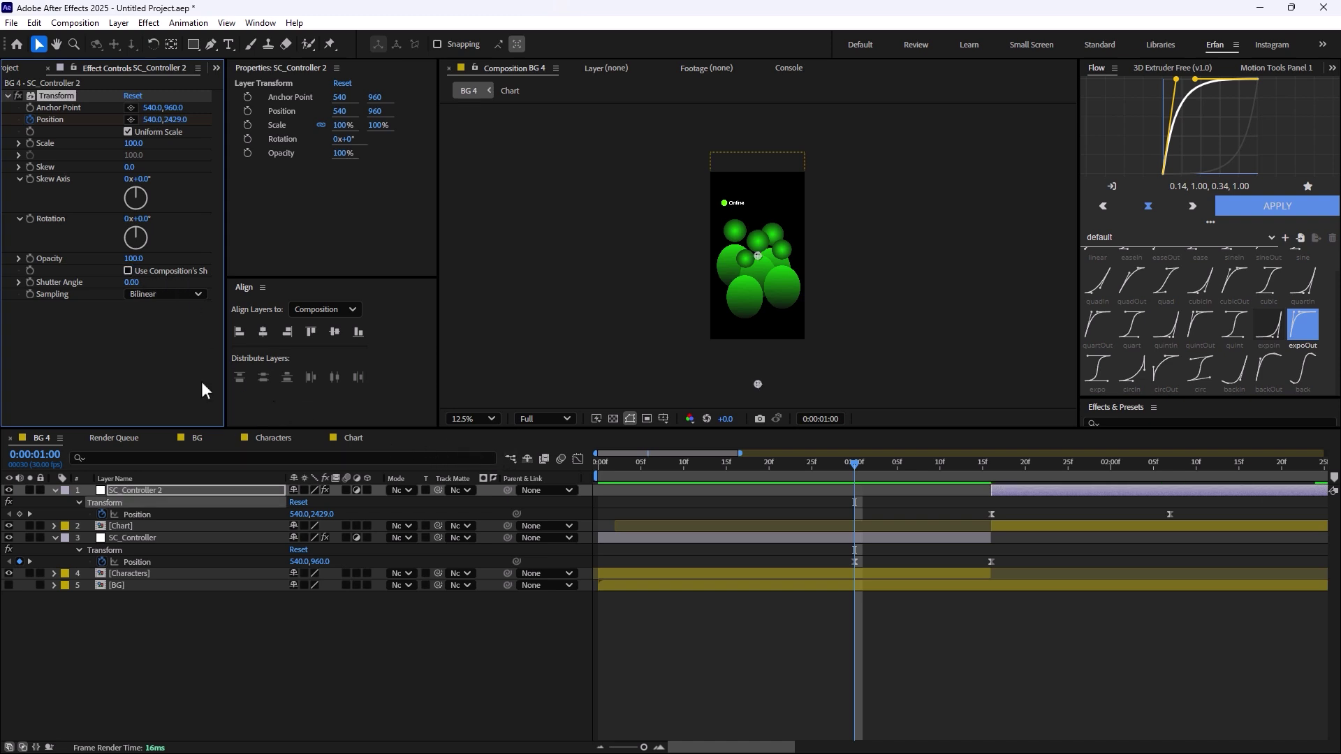
left_click_drag(130, 282, 328, 307)
left_click_drag(857, 461, 847, 547)
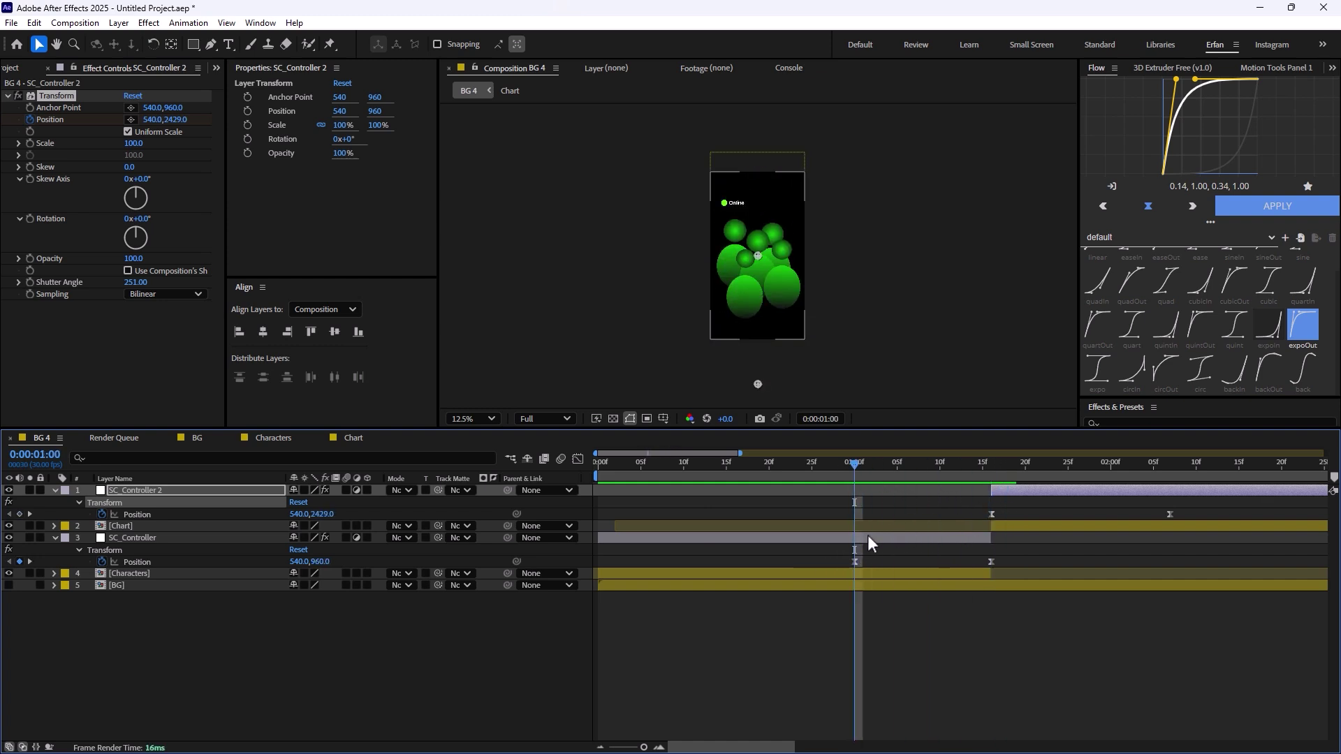
- Disable Use Composition's Shutter Angle in SC_Controller's Transform effect and set its Shutter Angle to 250
left_click(867, 536)
left_click(130, 272)
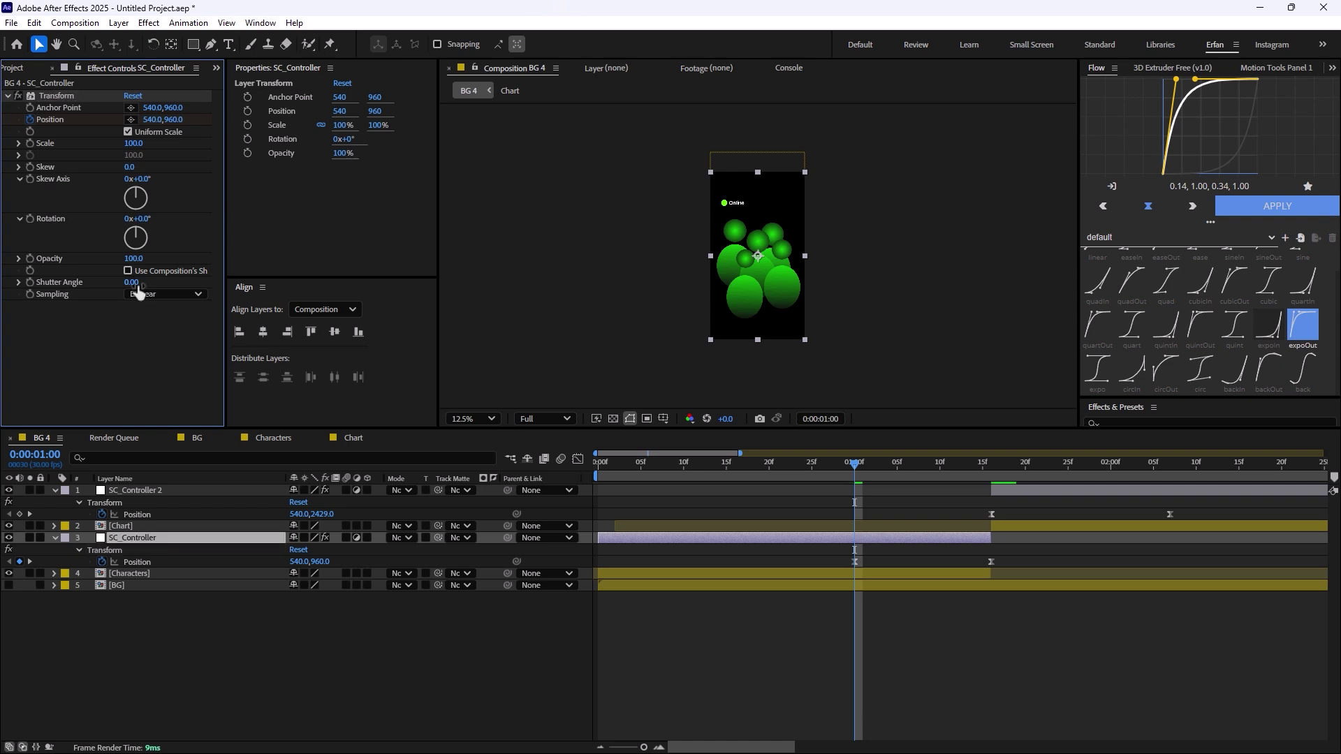
left_click(124, 282)
type("250")
key("Return")
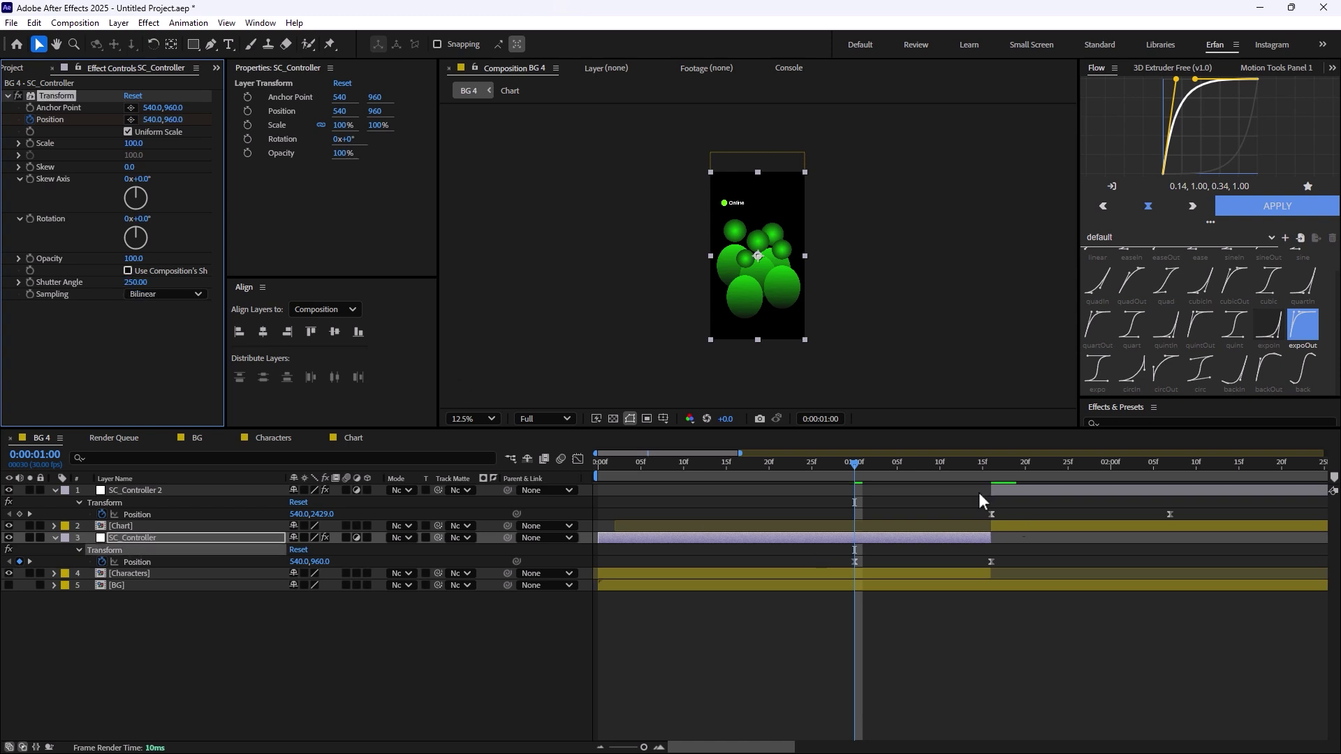
- Trim the ends of the SC_Controller and Characters layers to 0:00:01:12
left_click_drag(862, 472, 957, 572)
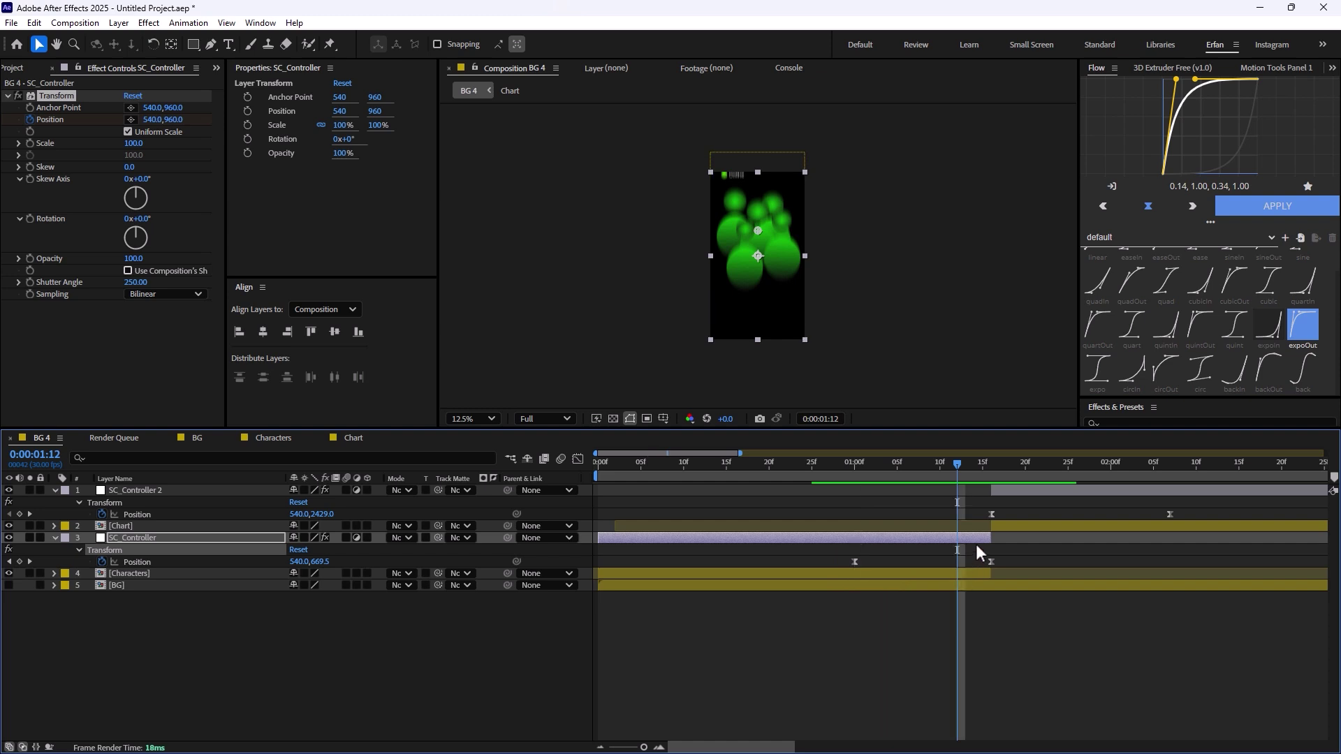
left_click(975, 573, "ctrl")
left_click_drag(991, 574, 957, 577)
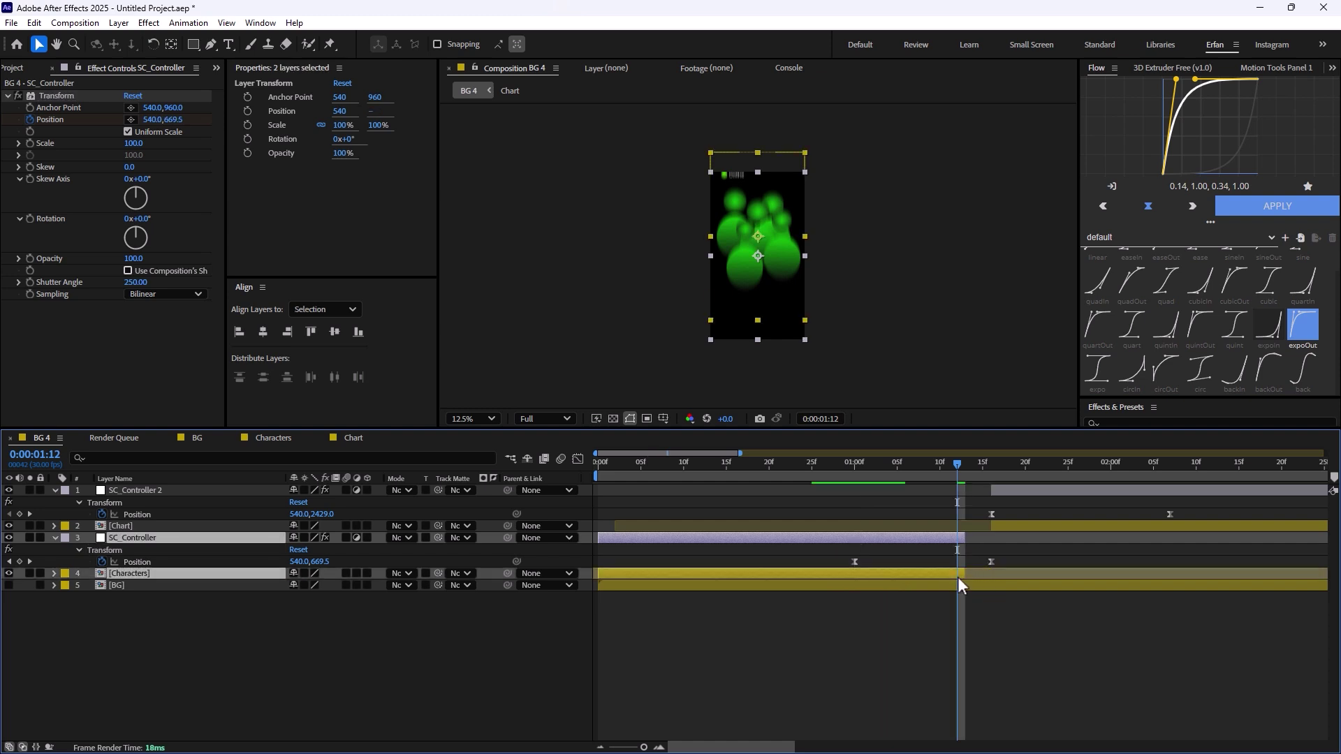
- Shift the Chart and SC_Controller 2 layers earlier to start at 0:00:01:10, and trim both layer starts to 0:00:01:12
left_click(995, 526)
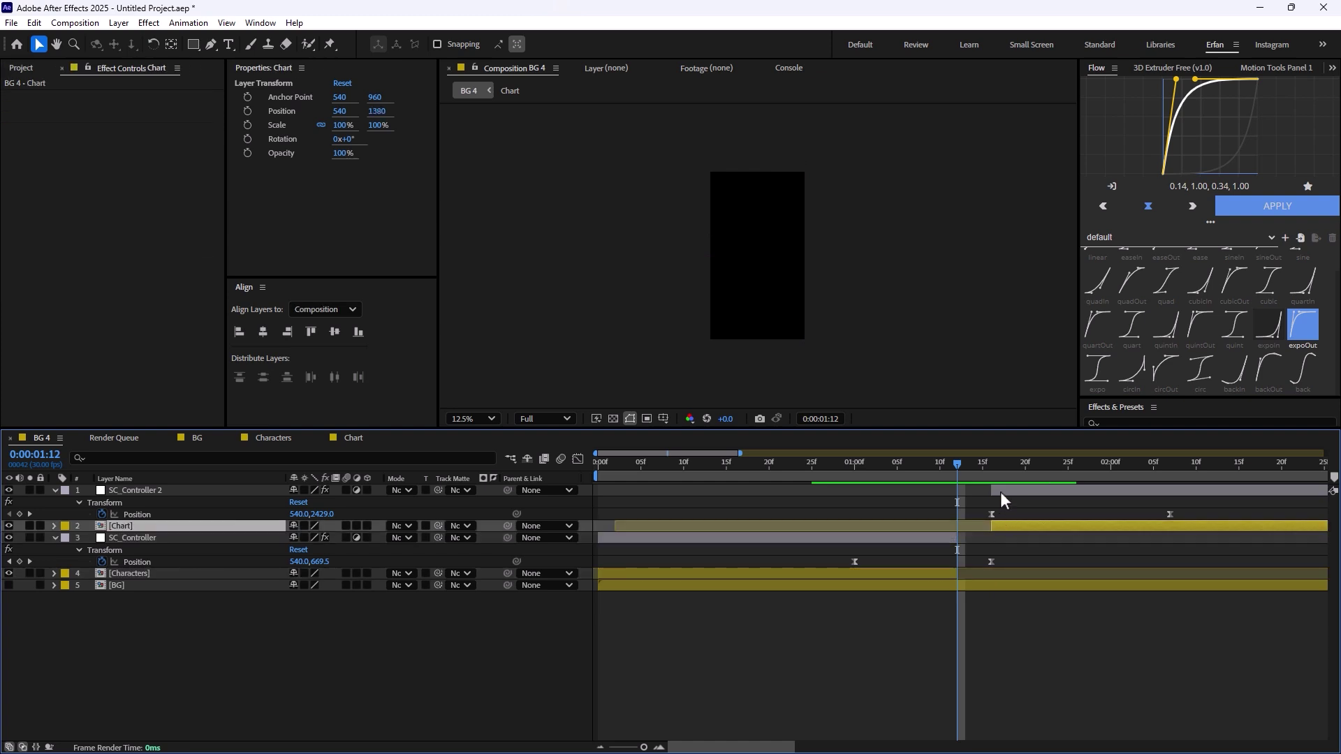
left_click(1000, 493, "ctrl")
left_click_drag(1006, 496, 953, 501)
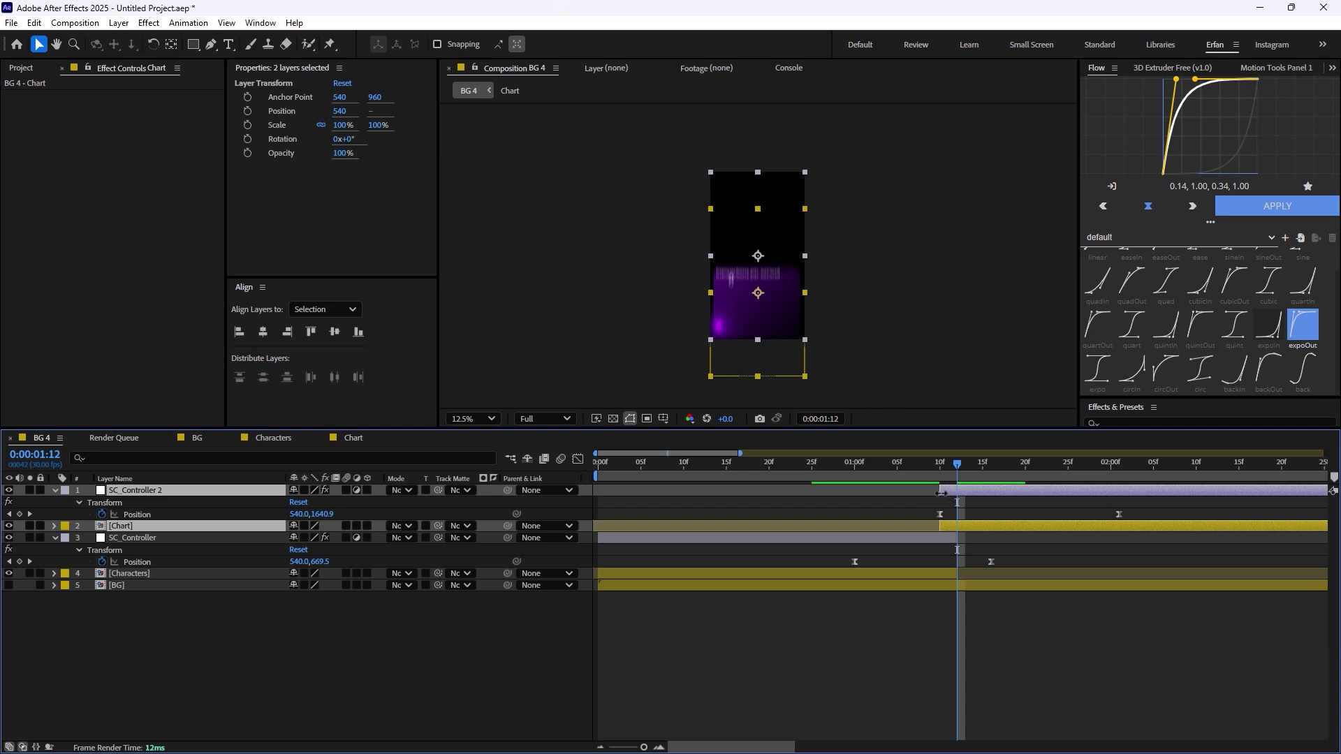
left_click_drag(942, 493, 958, 493)
- Play back the tightened transition from 0:00:01:00 and examine the frames around 0:00:01:10
left_click(854, 482)
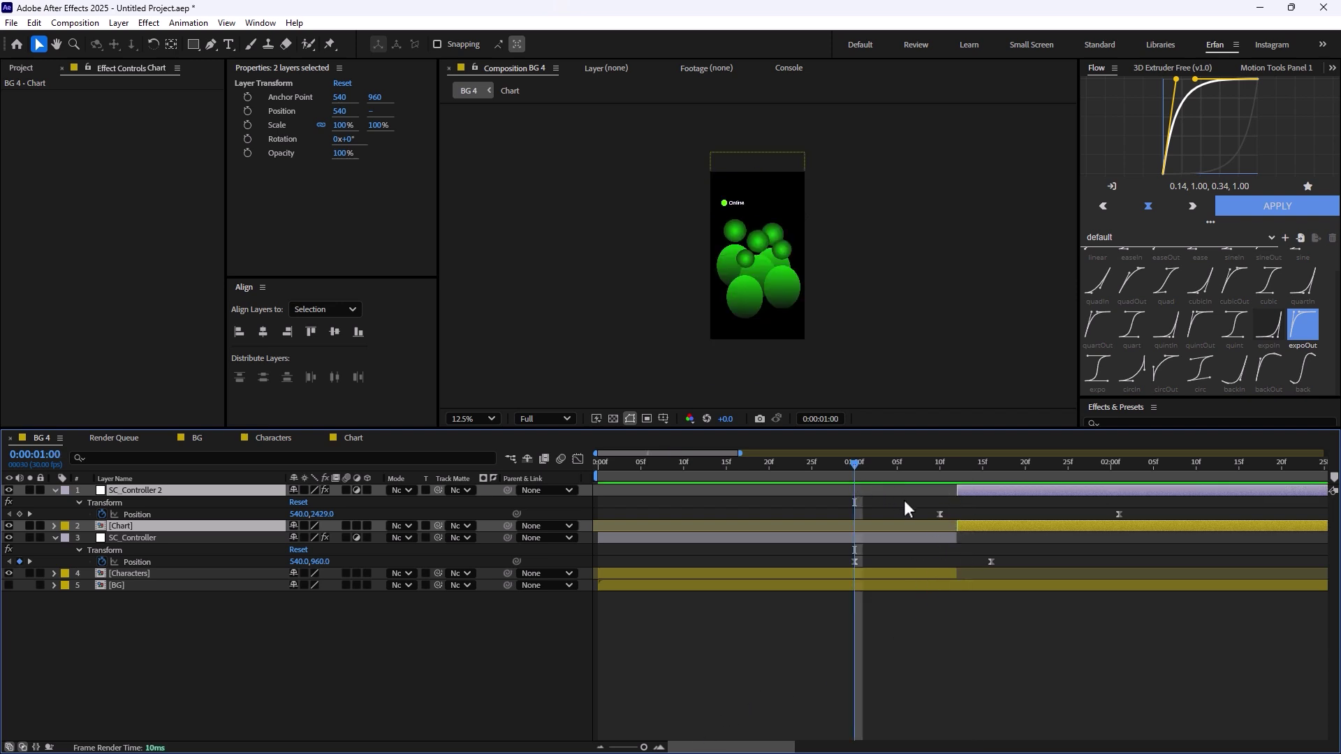
key("space")
key("space")
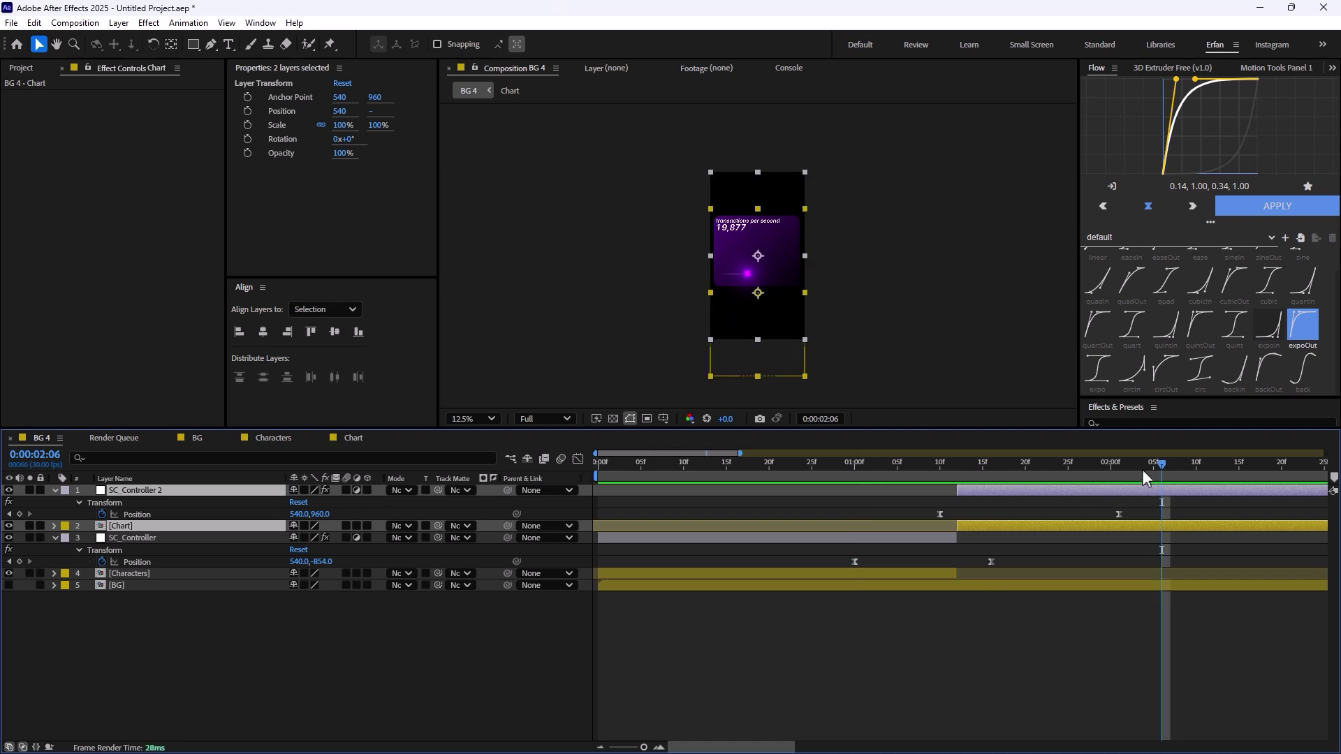
left_click_drag(1142, 471, 848, 517)
key("space")
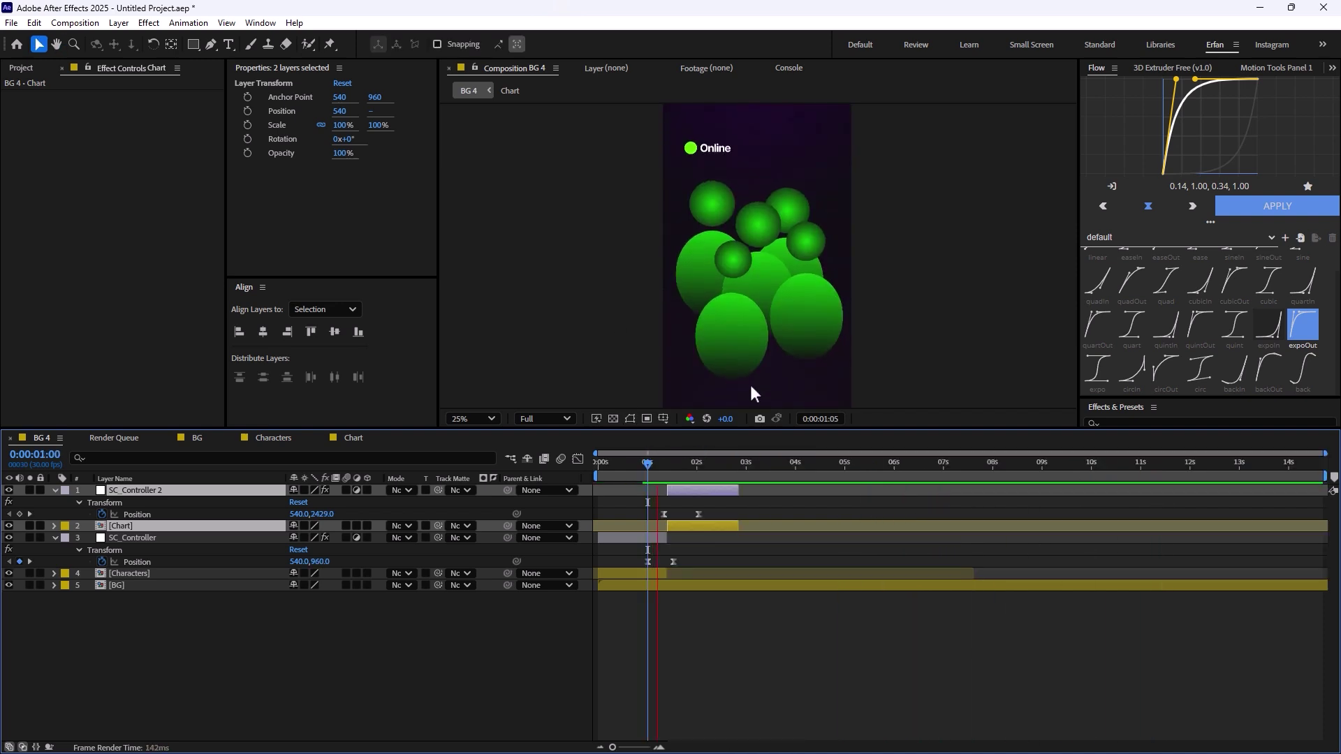
left_click_drag(693, 471, 660, 471)
key("comma")
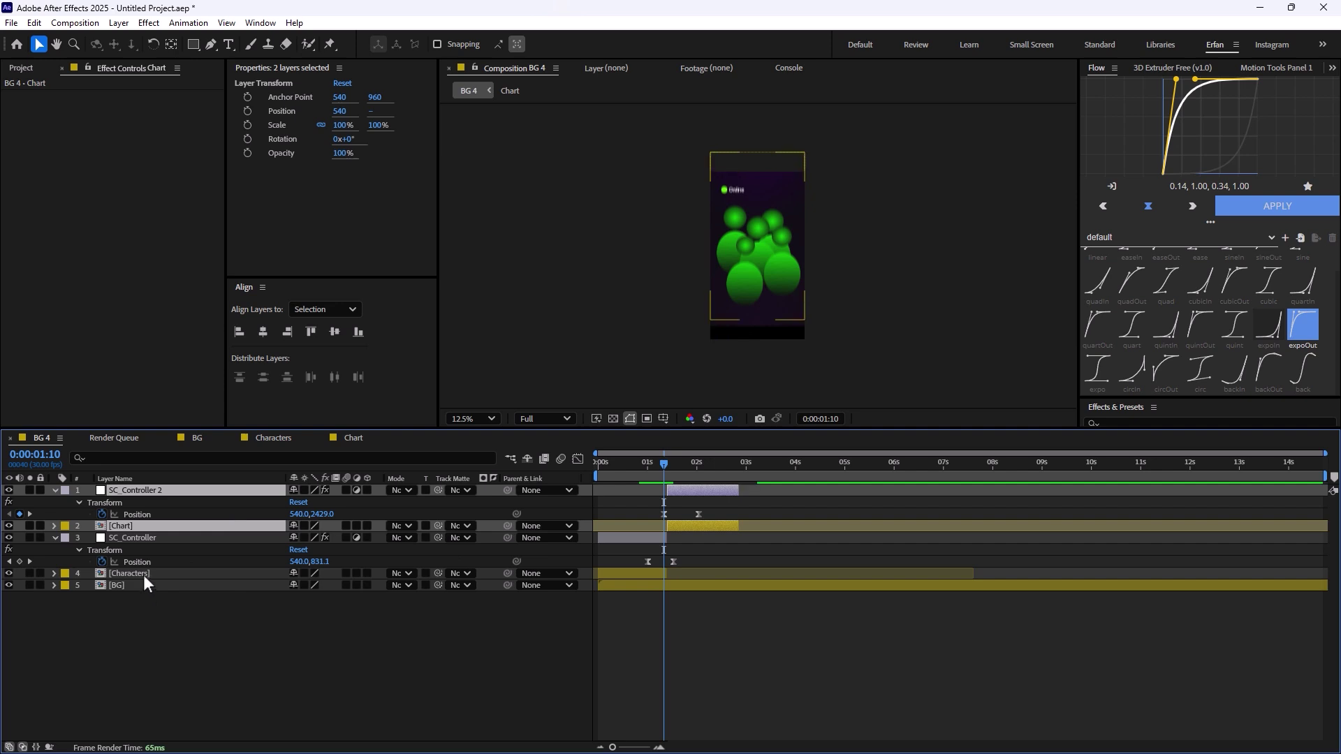
- Pre-compose the Characters, Chart and both SC_Controller layers into a new composition named SC_001, moving all attributes into it
left_click(144, 574)
left_click(179, 491, "shift")
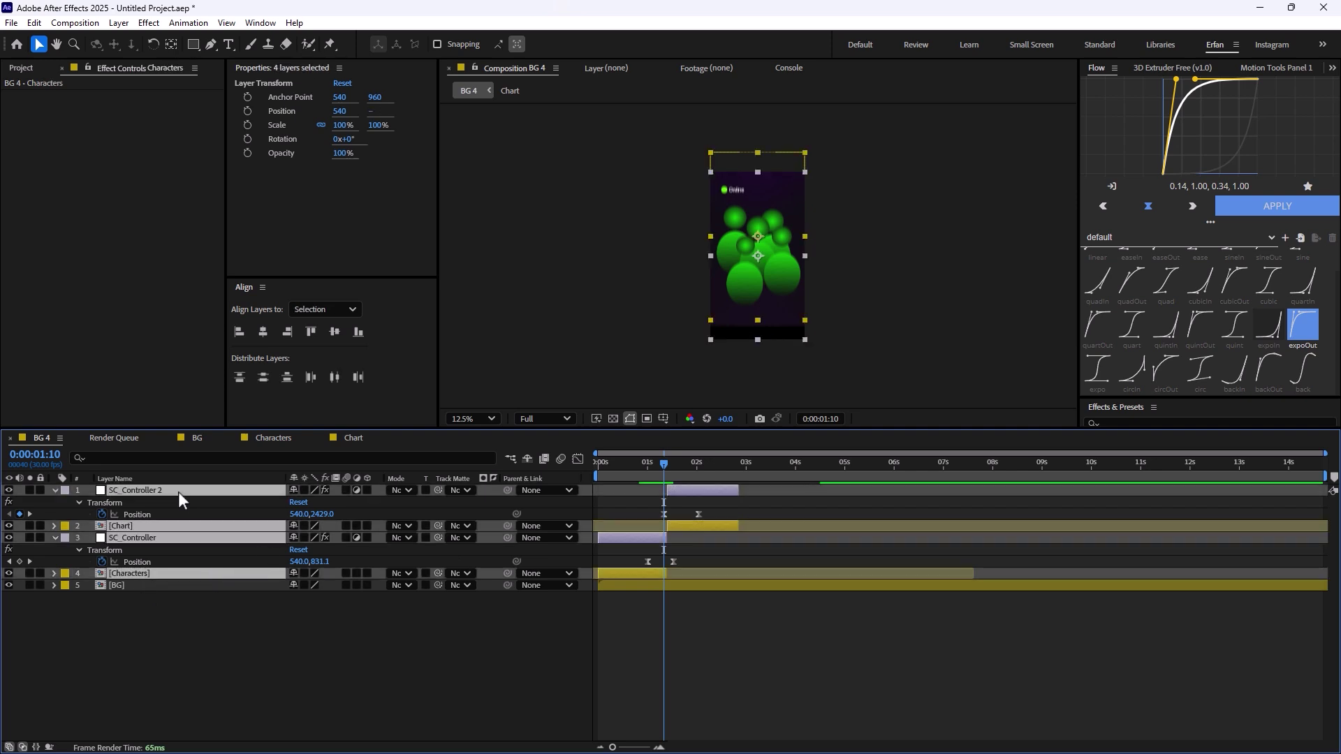
key("ctrl+shift+c")
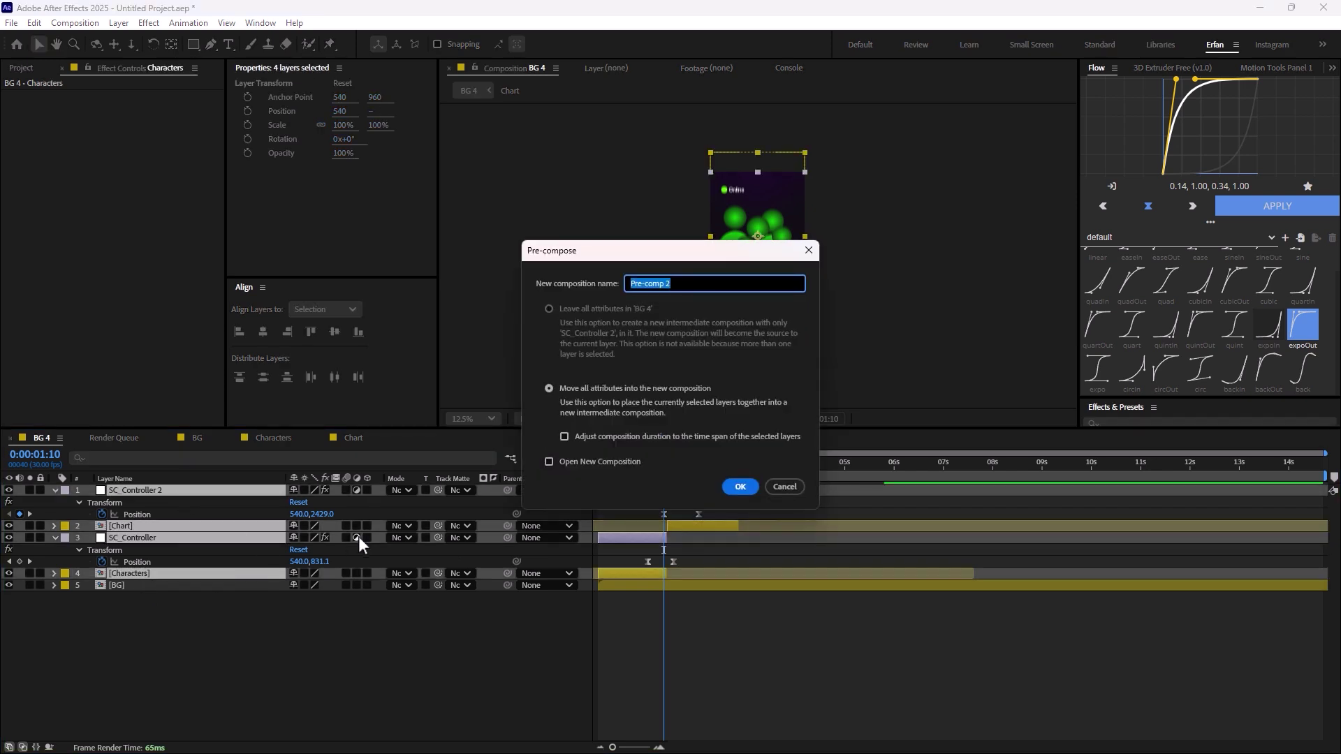
type("SC_001")
key("Return")
- Play back BG 4 from the beginning to review the SC_001 transition over the background
key("Home")
key("space")
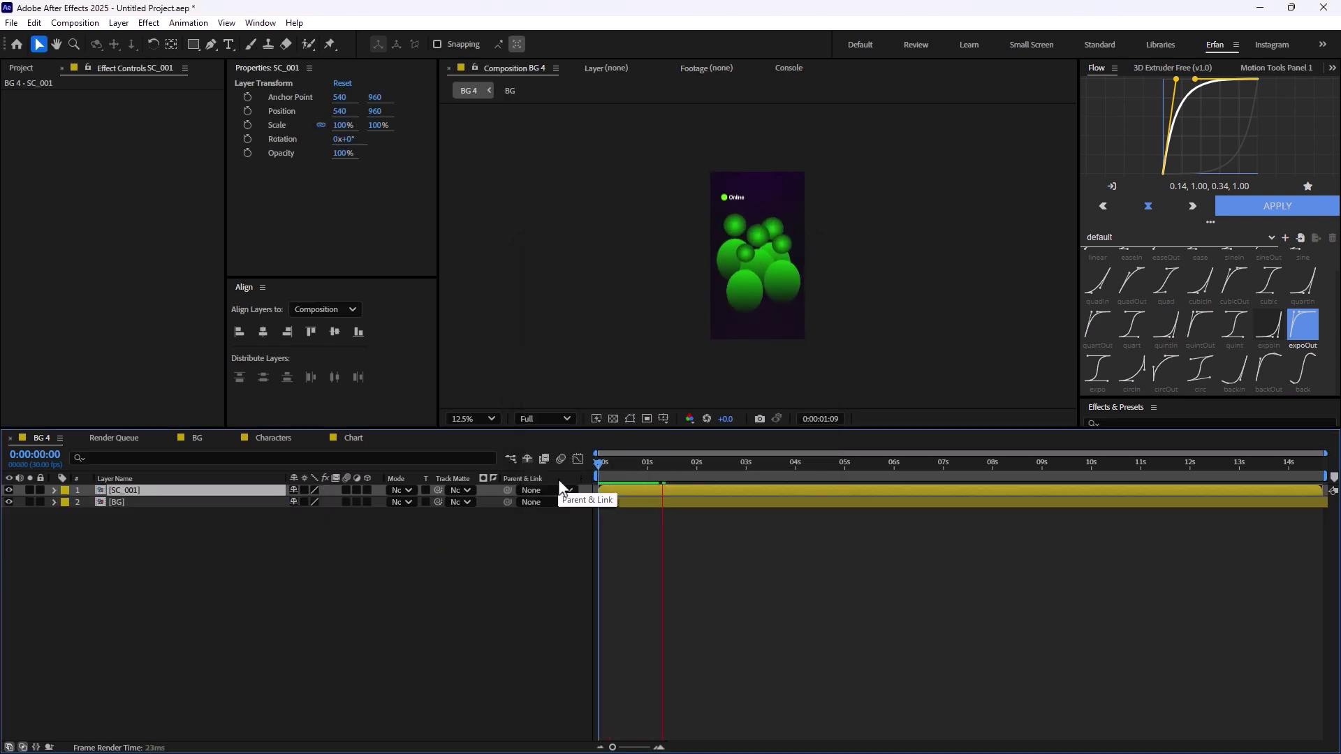
left_click(682, 466)
key("Home")
key("space")
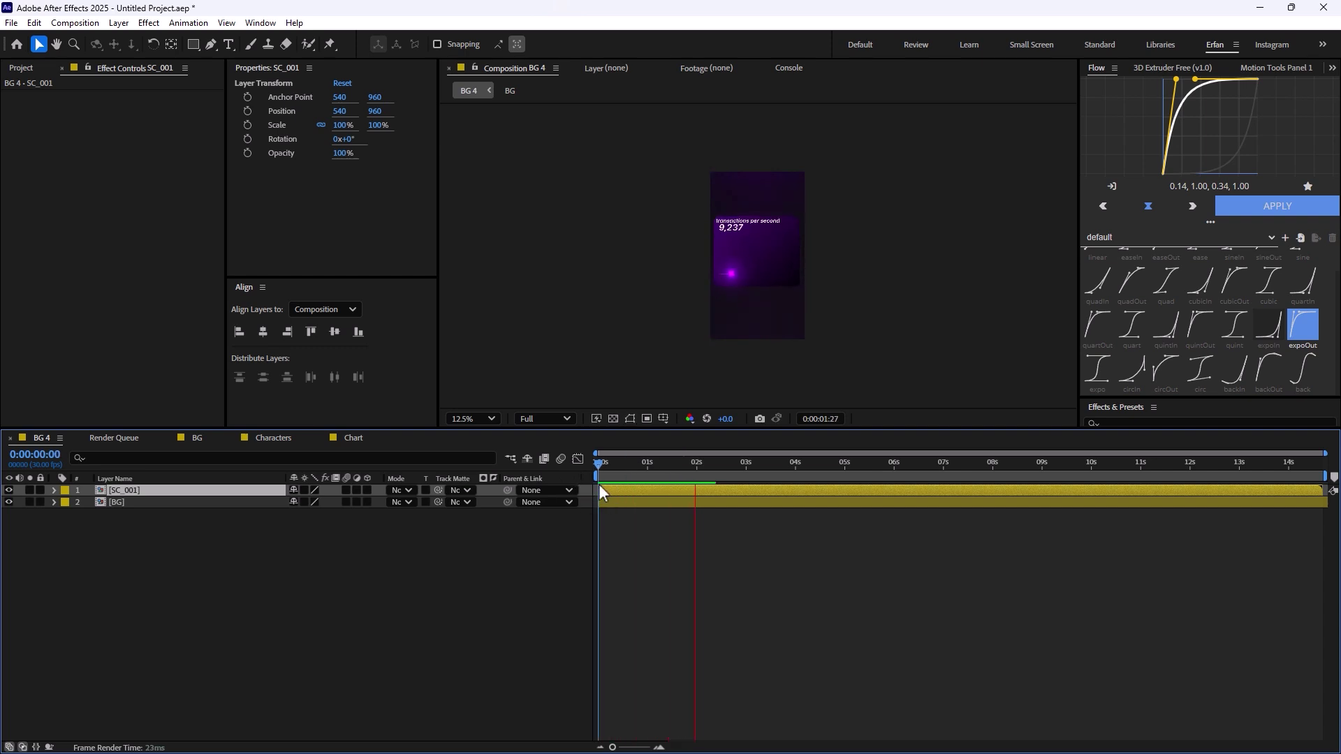
left_click(701, 465)
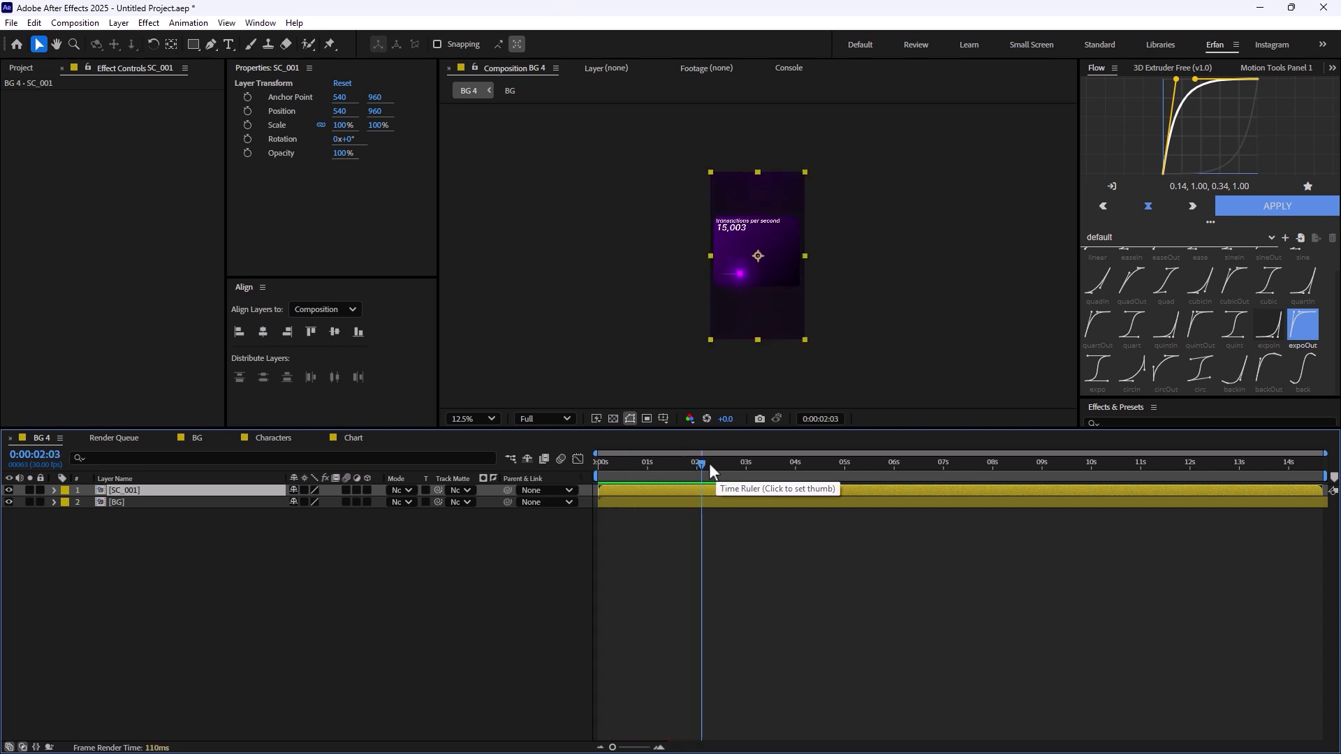